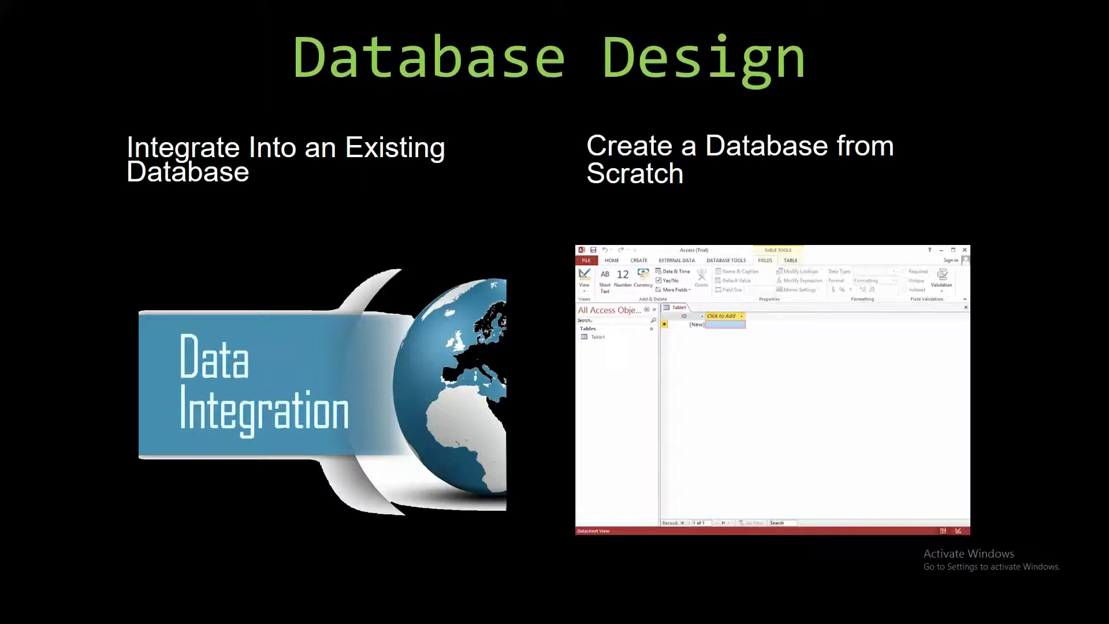
Advance the slideshow from the Database Design slide to the Template Versions slide
{"action": "key", "text": "Right"}
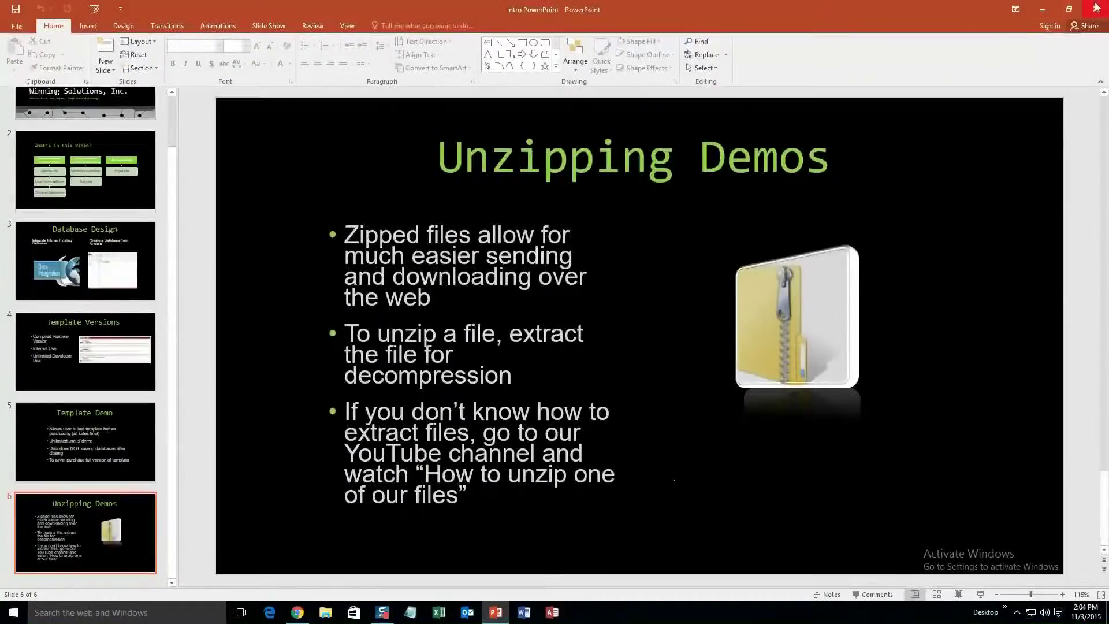
Close PowerPoint and go to the website's Database Templates - List page
{"action": "left_click", "coordinate": [1096, 9]}
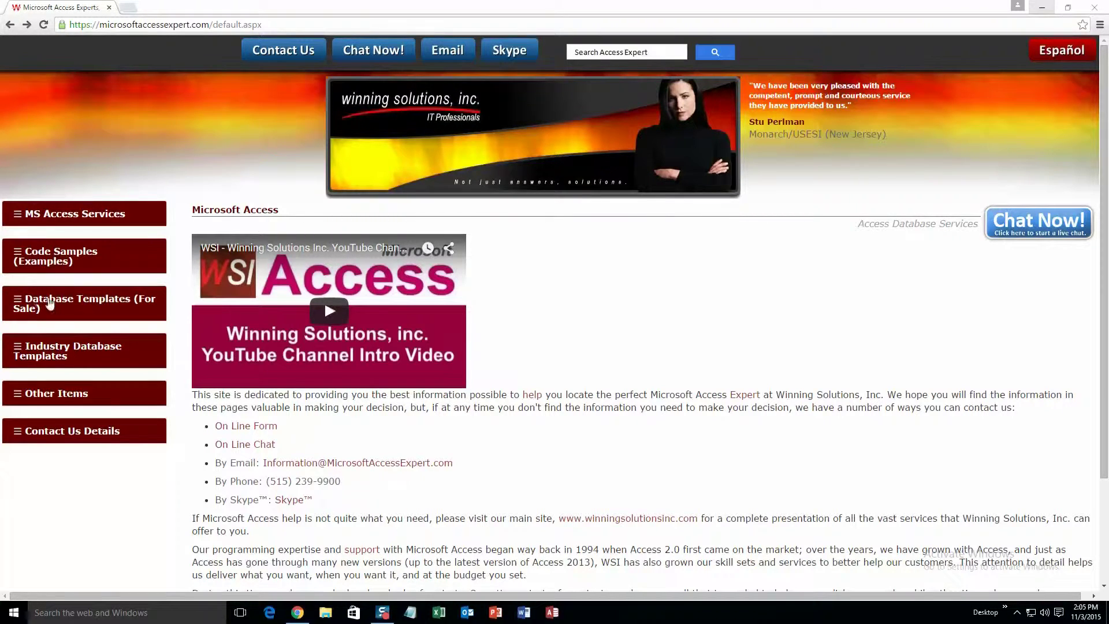
{"action": "left_click", "coordinate": [107, 305]}
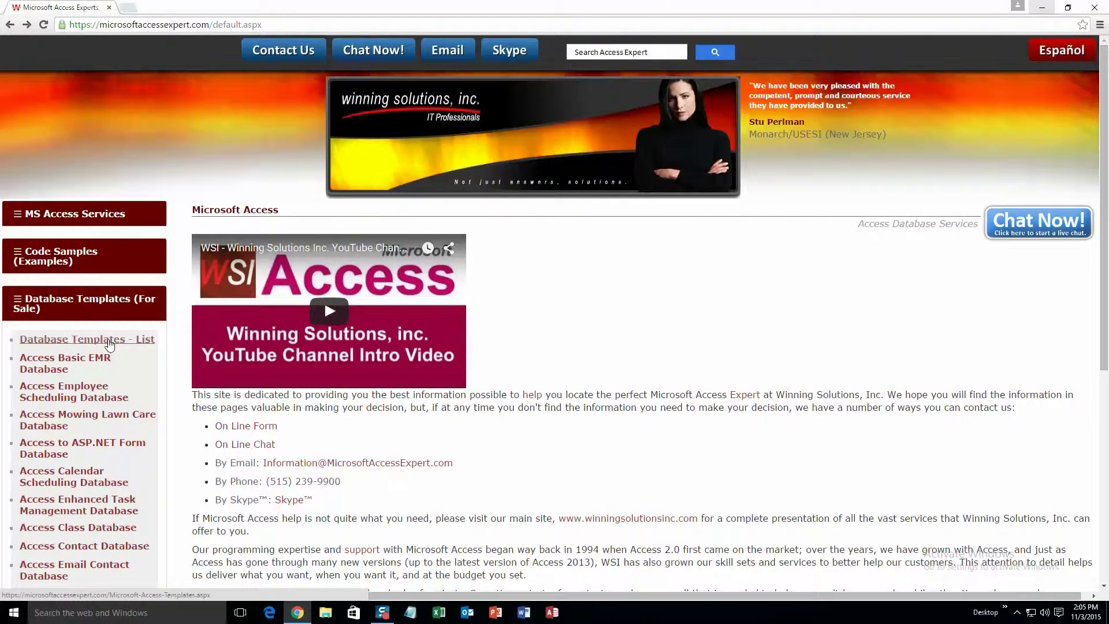
{"action": "left_click", "coordinate": [109, 345]}
Scroll down through all template categories on the Microsoft Access Template Databases page
{"action": "scroll", "coordinate": [324, 470], "scroll_direction": "down", "scroll_amount": 3}
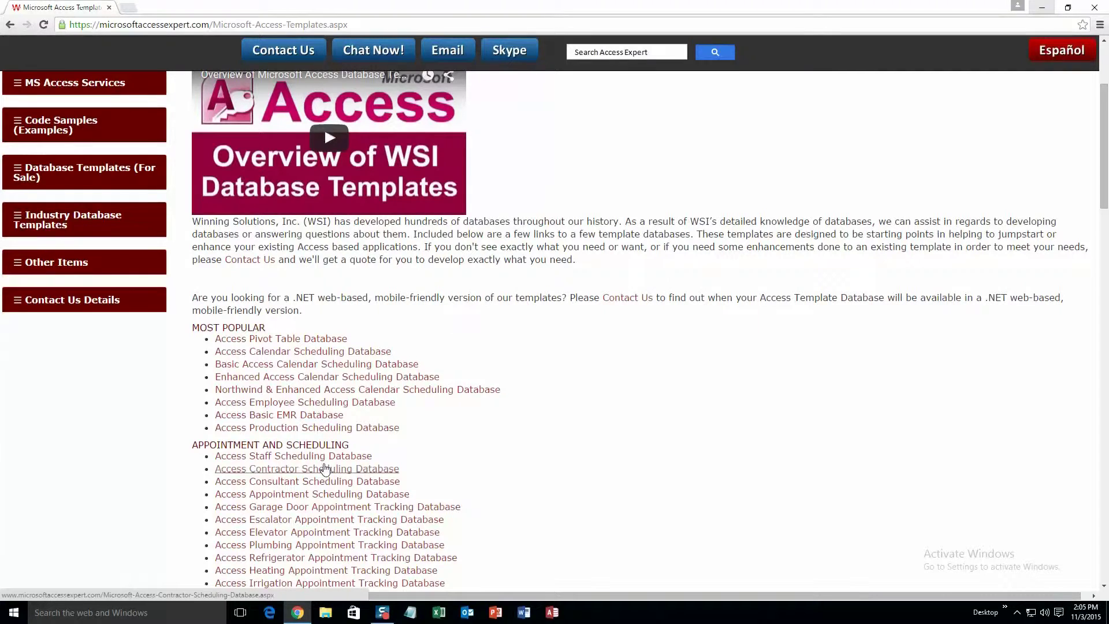
{"action": "scroll", "coordinate": [326, 470], "scroll_direction": "down", "scroll_amount": 3}
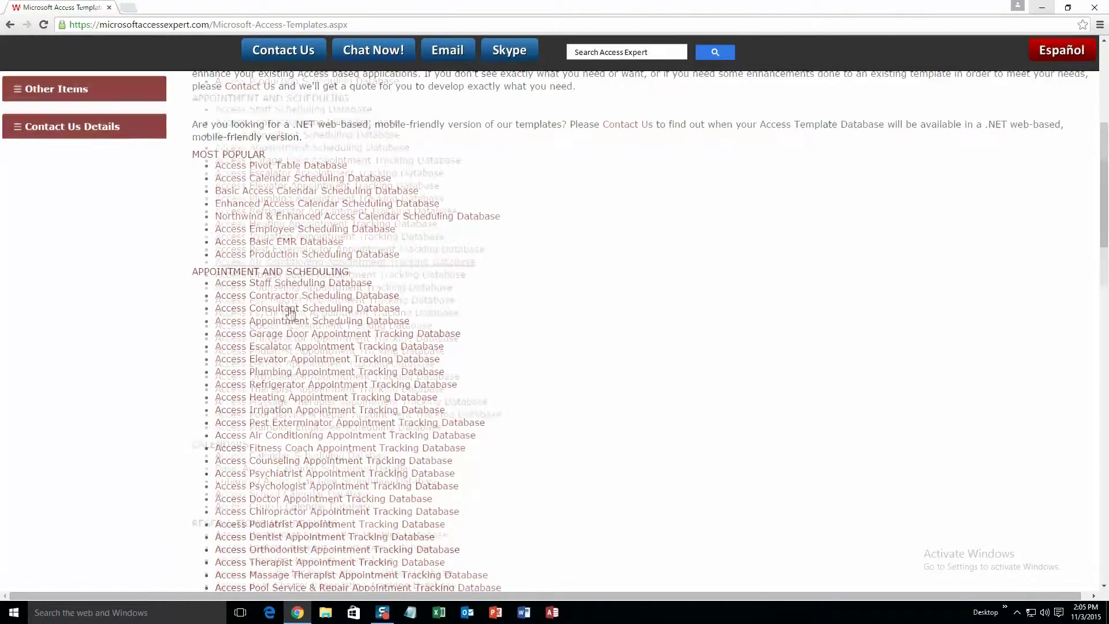
{"action": "scroll", "coordinate": [291, 314], "scroll_direction": "down", "scroll_amount": 12}
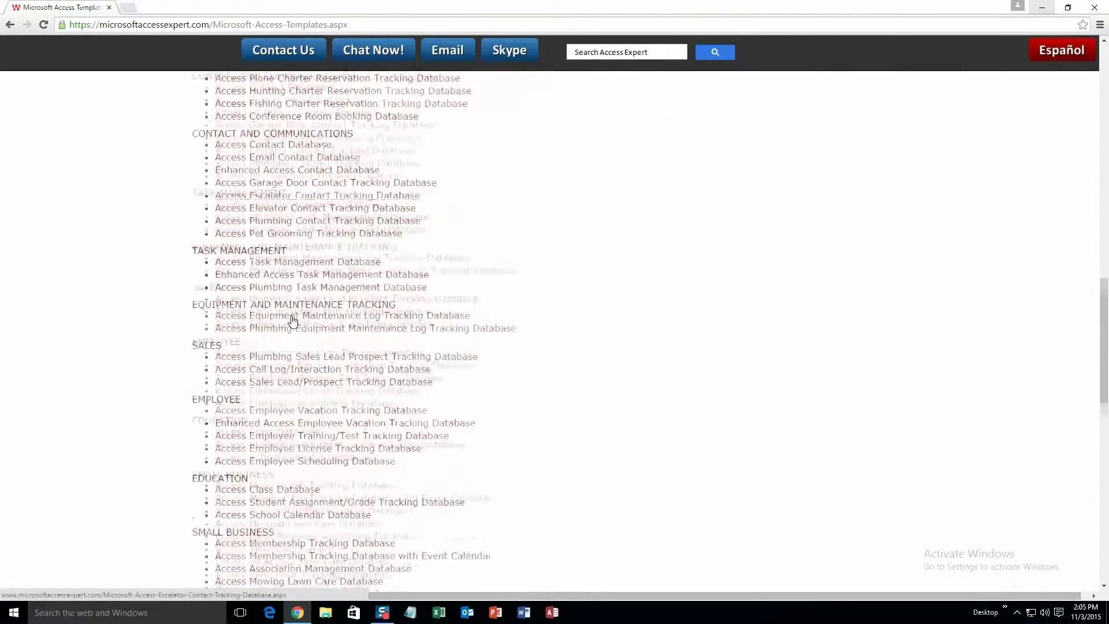
{"action": "scroll", "coordinate": [291, 321], "scroll_direction": "down", "scroll_amount": 10}
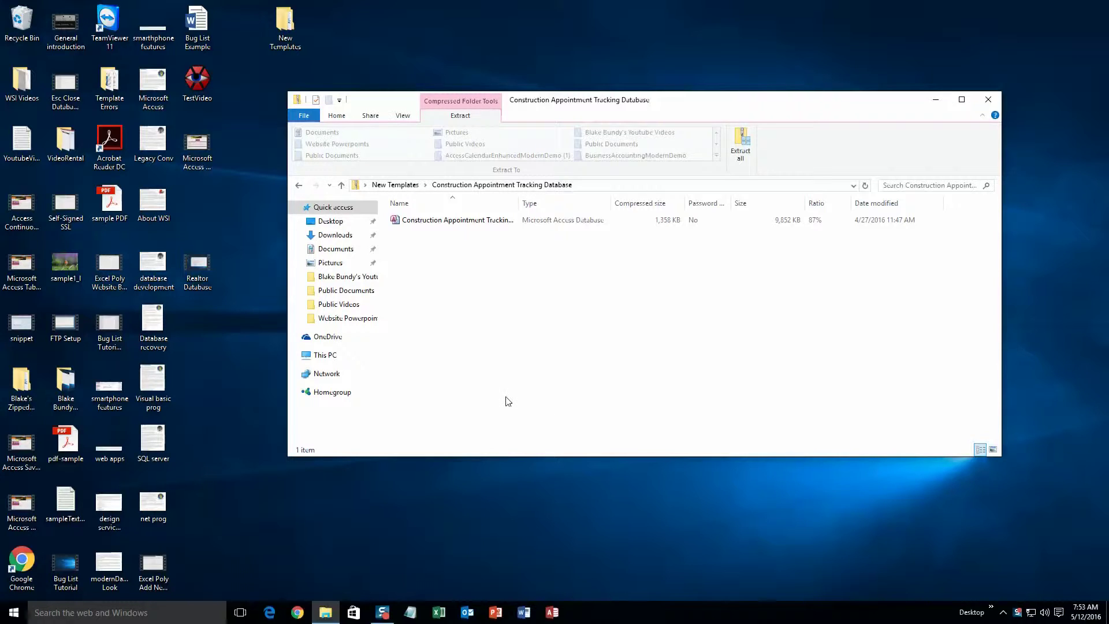
Extract the Construction Appointment Tracking Database zip to New Templates and launch its .accdb file
{"action": "left_click", "coordinate": [741, 155]}
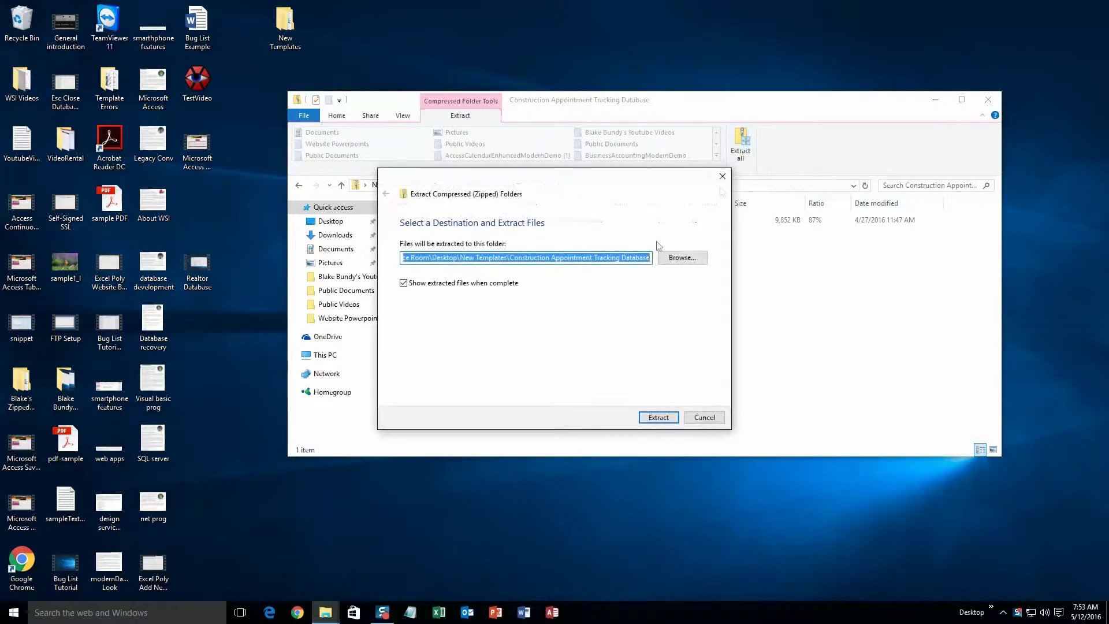
{"action": "left_click", "coordinate": [650, 417]}
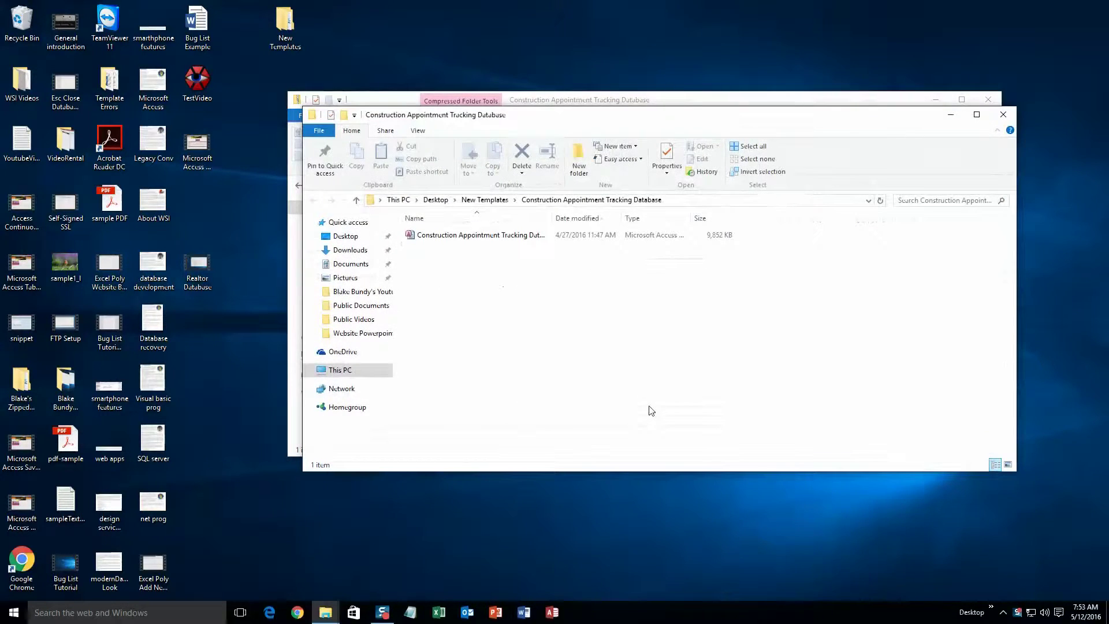
{"action": "left_click", "coordinate": [510, 241]}
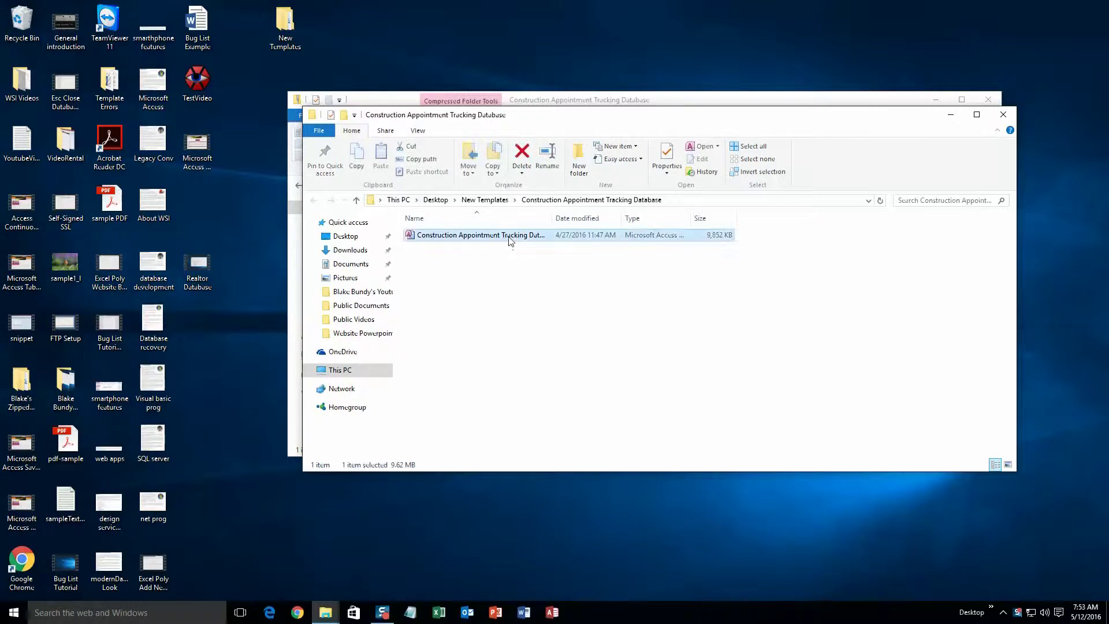
{"action": "double_click", "coordinate": [510, 240]}
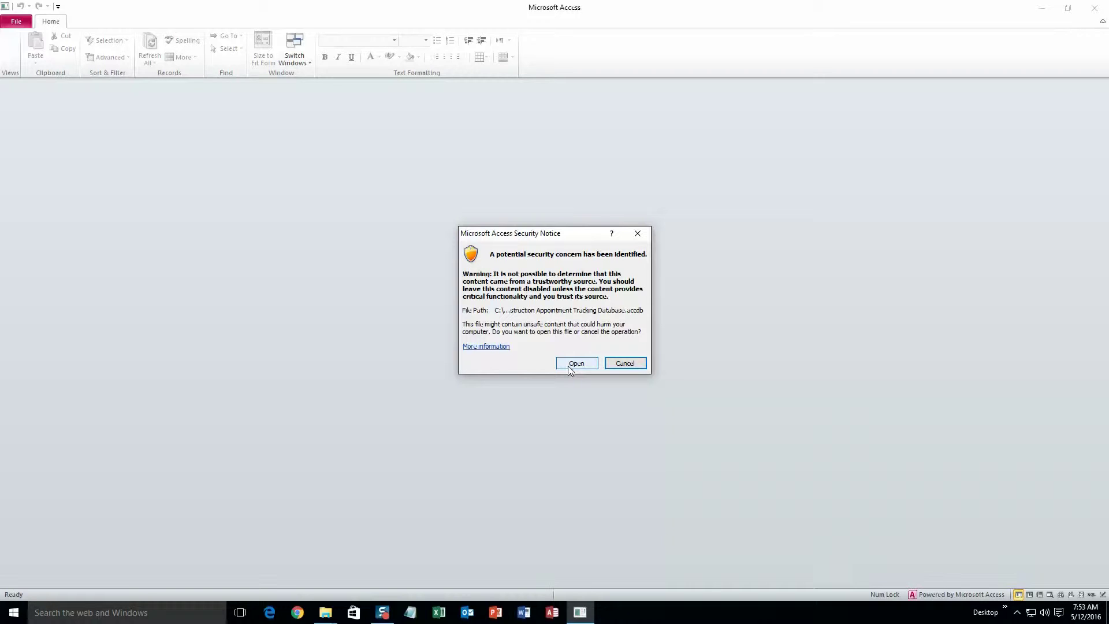
Open the database past the Security Notice and start a new customer from the Main Menu
{"action": "left_click", "coordinate": [570, 369]}
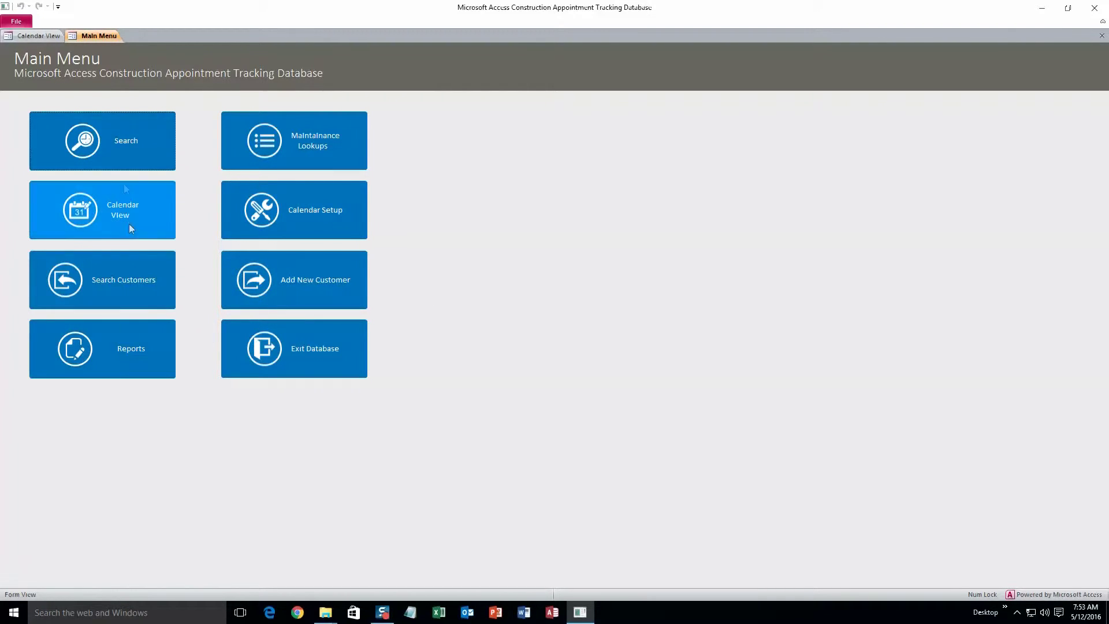
{"action": "left_click", "coordinate": [271, 282]}
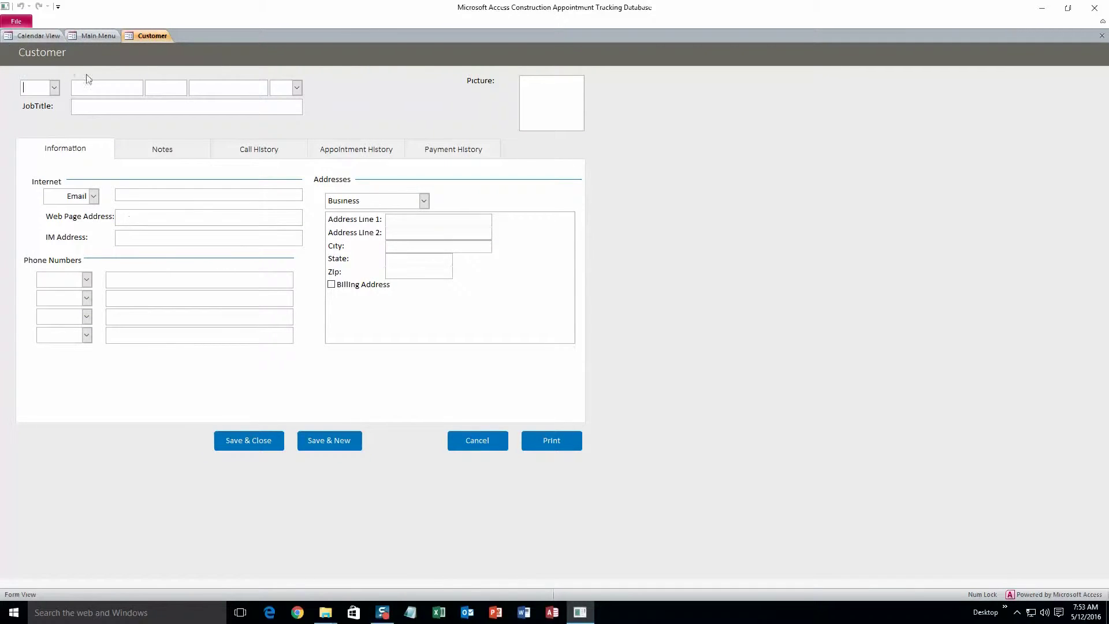
{"action": "left_click", "coordinate": [99, 85]}
Enter the customer's first, middle and last name, with job title IT Consultant
{"action": "type", "text": "John"}
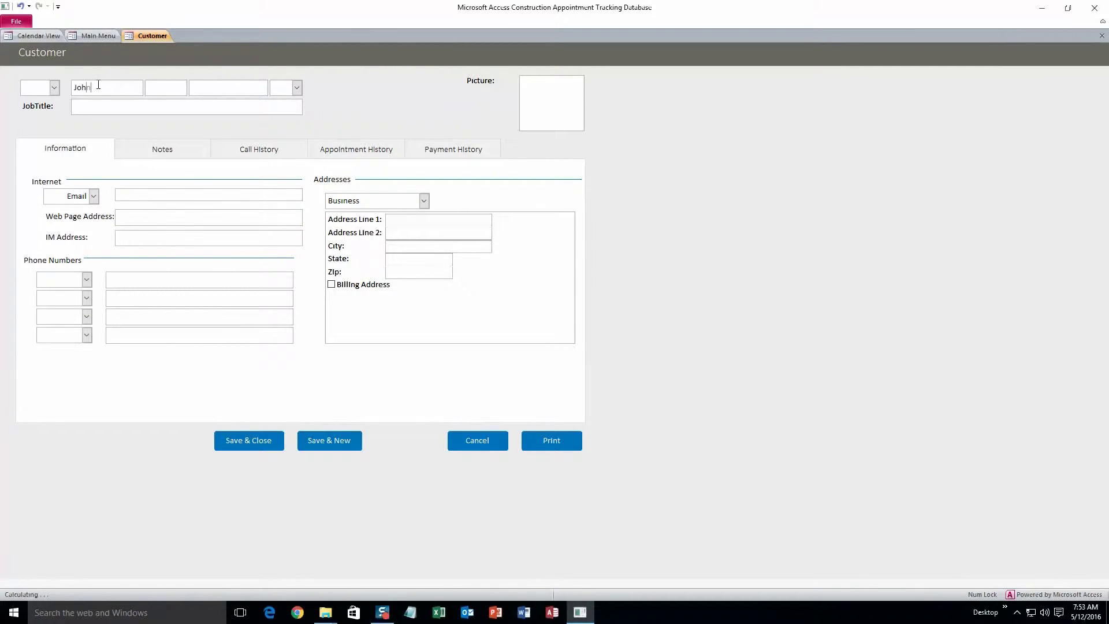
{"action": "left_click", "coordinate": [154, 88]}
{"action": "type", "text": "J"}
{"action": "left_click", "coordinate": [202, 91]}
{"action": "type", "text": "Smith"}
{"action": "left_click", "coordinate": [192, 109]}
{"action": "type", "text": "ItConsultant"}
{"action": "key", "text": "Left"}
{"action": "key", "text": "Left"}
{"action": "key", "text": "Left"}
{"action": "key", "text": "Delete"}
{"action": "type", "text": "T"}
Fill in the customer's e-mail and a Business phone number, then open the picture attachments
{"action": "left_click", "coordinate": [198, 194]}
{"action": "type", "text": "test@"}
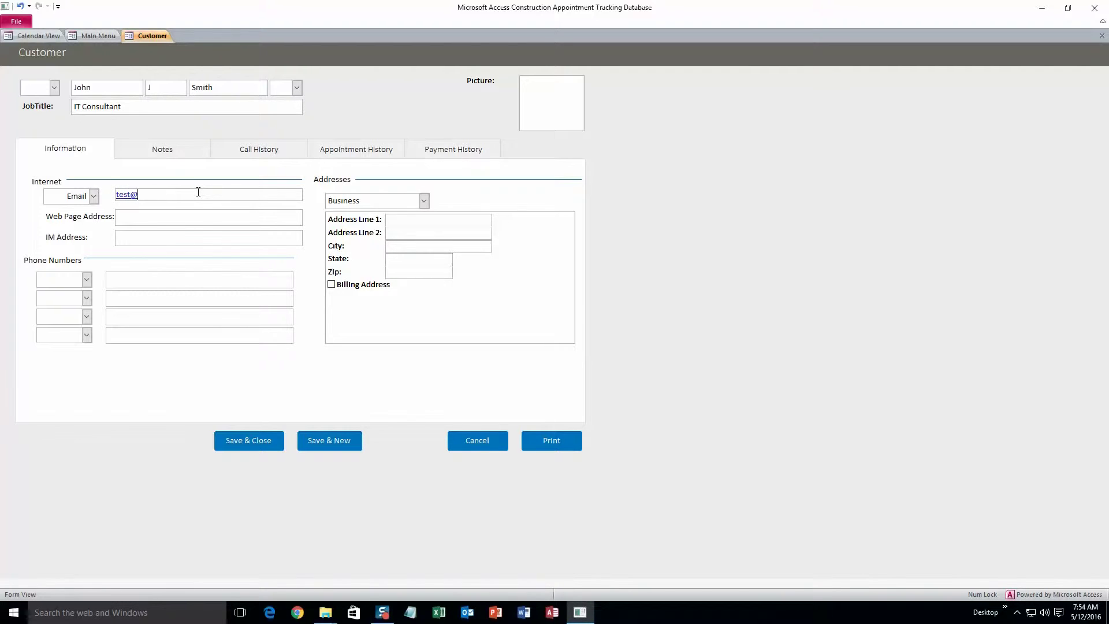
{"action": "type", "text": "tes.com"}
{"action": "left_click", "coordinate": [146, 194]}
{"action": "type", "text": "t"}
{"action": "left_click", "coordinate": [87, 279]}
{"action": "left_click", "coordinate": [93, 304]}
{"action": "left_click", "coordinate": [113, 280]}
{"action": "type", "text": "555) 555-55"}
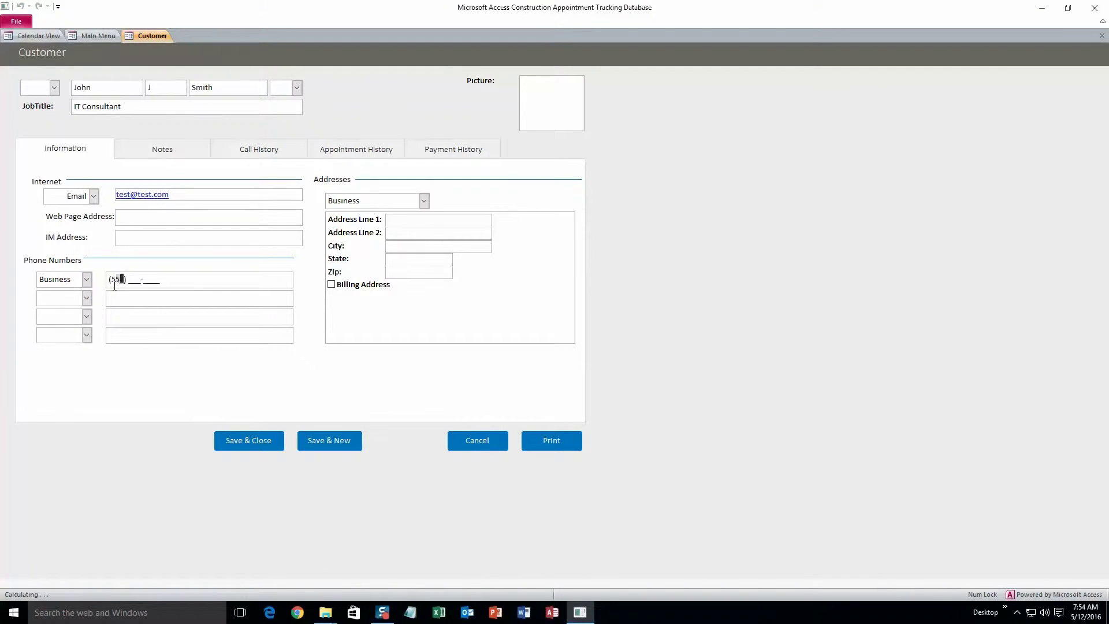
{"action": "type", "text": "55"}
{"action": "left_click", "coordinate": [538, 110]}
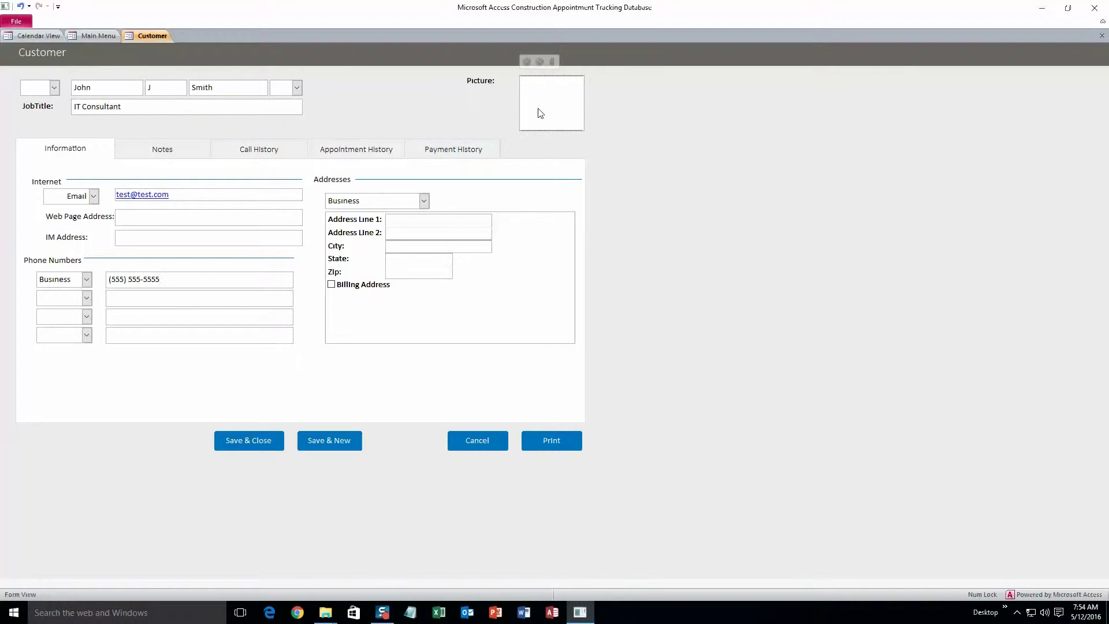
{"action": "left_click", "coordinate": [553, 62]}
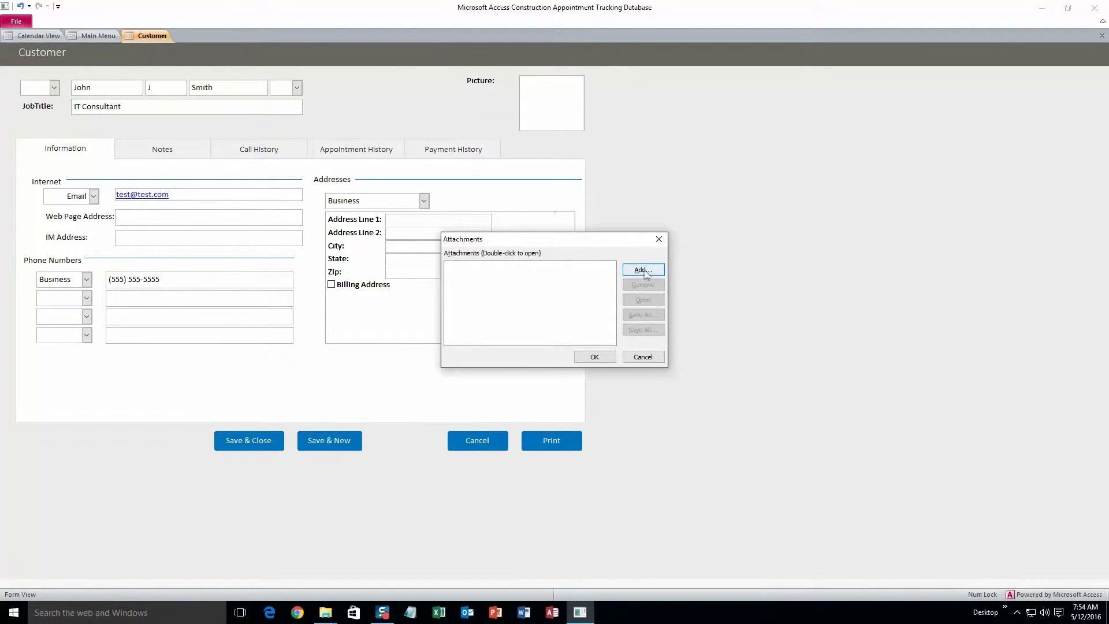
Cancel adding a picture, close the empty Attachments dialog, and view the Notes tab
{"action": "left_click", "coordinate": [644, 270]}
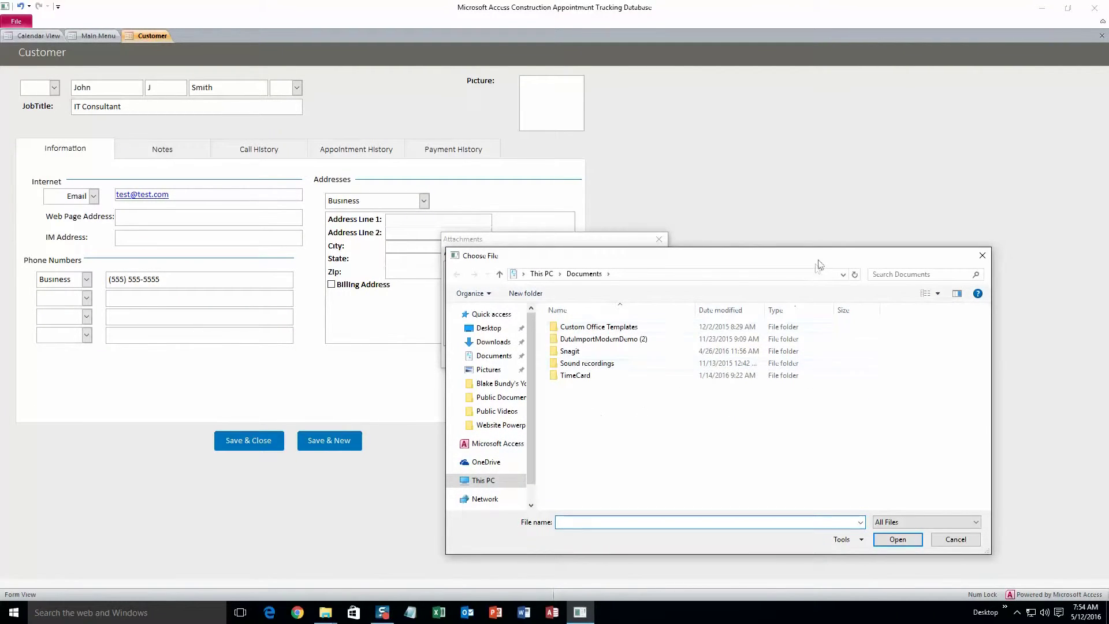
{"action": "left_click_drag", "start_coordinate": [821, 265], "coordinate": [692, 277]}
{"action": "left_click", "coordinate": [857, 269]}
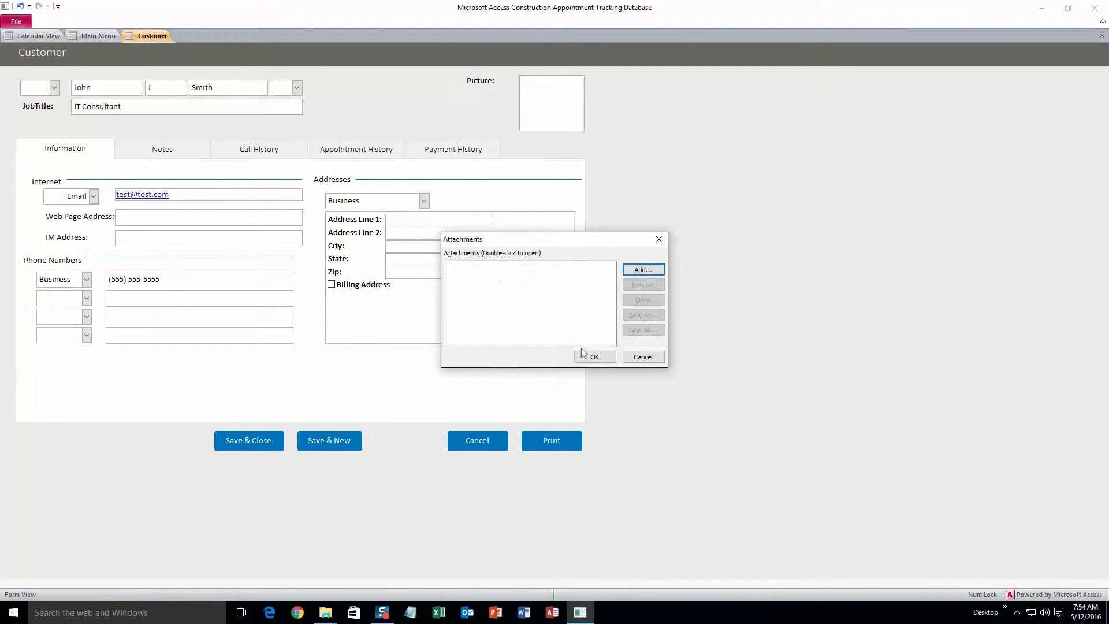
{"action": "left_click", "coordinate": [595, 354]}
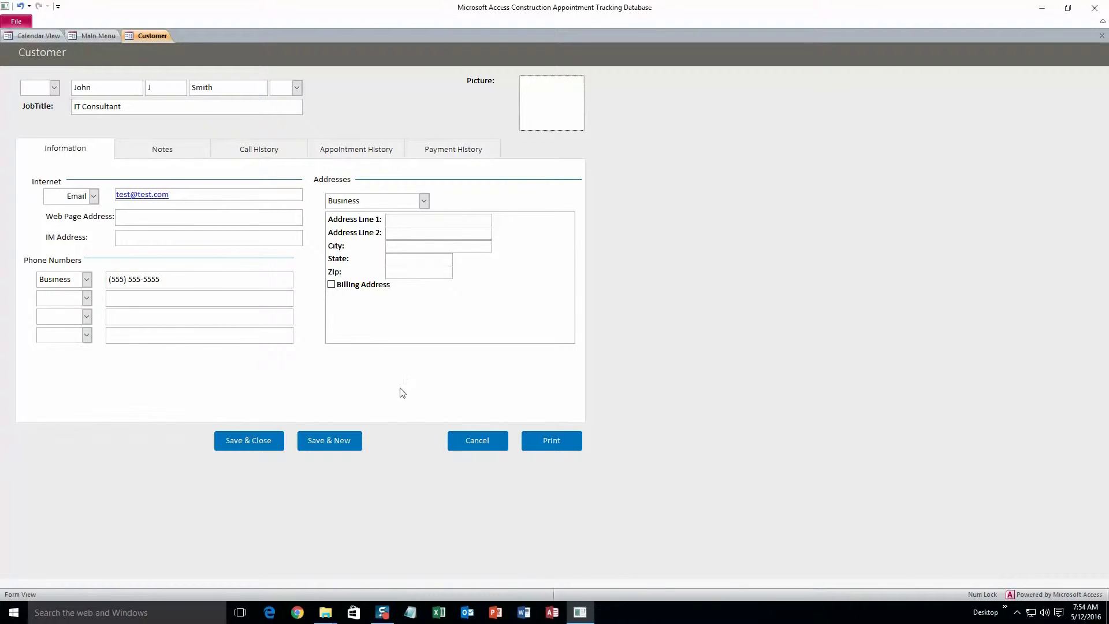
{"action": "left_click", "coordinate": [149, 151]}
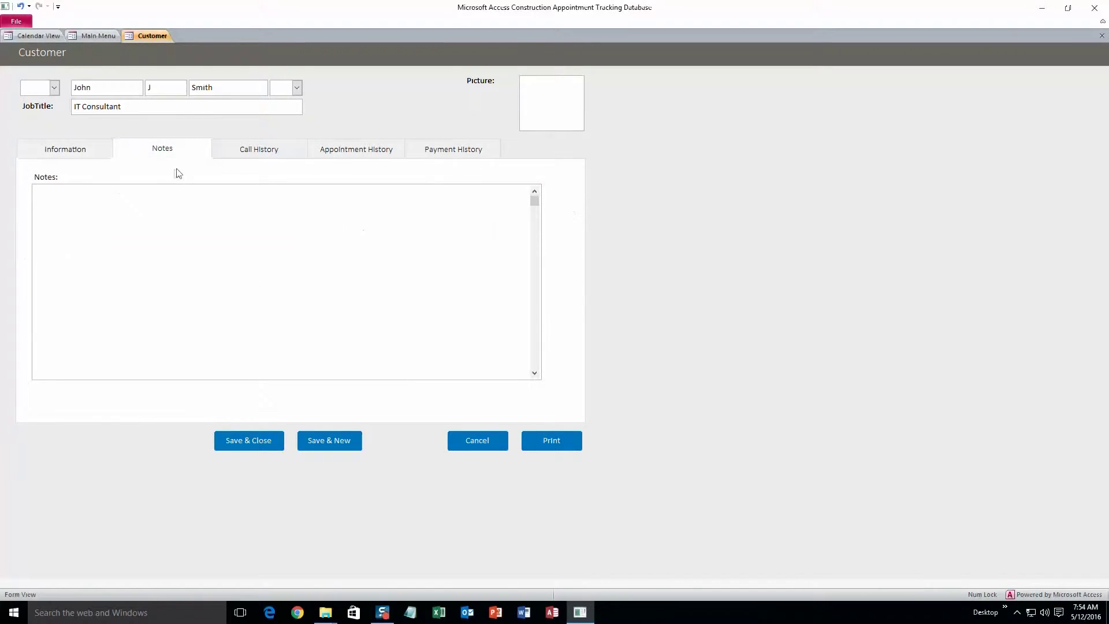
Check the Call, Appointment and Payment History tabs, then Save & Close and open Customer Search
{"action": "left_click", "coordinate": [272, 154]}
{"action": "left_click", "coordinate": [343, 154]}
{"action": "left_click", "coordinate": [447, 155]}
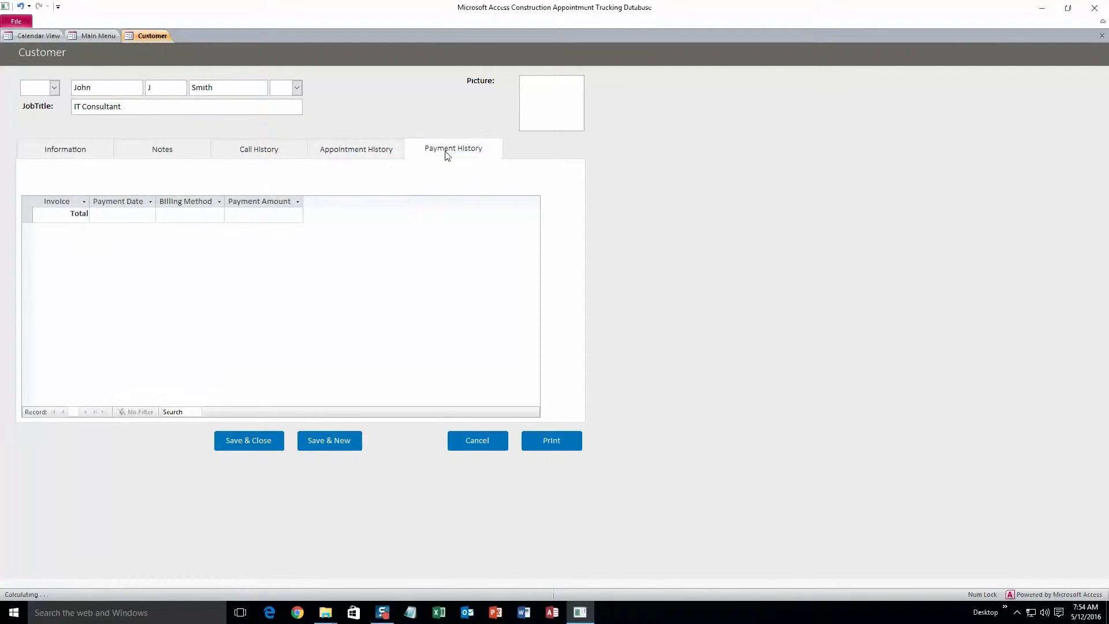
{"action": "left_click", "coordinate": [95, 155]}
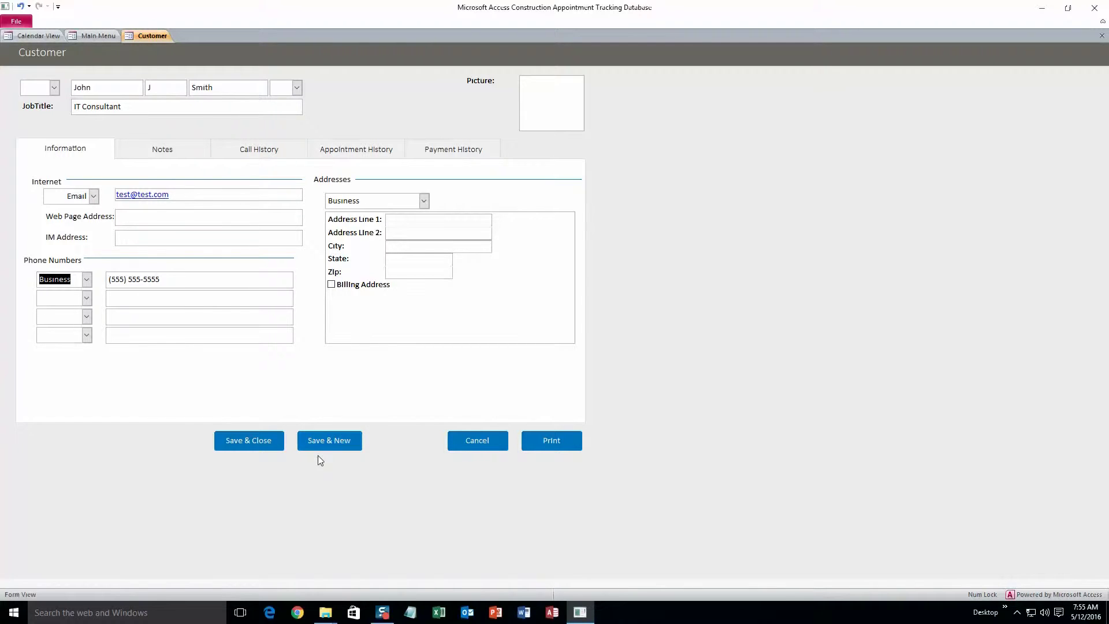
{"action": "left_click", "coordinate": [267, 444]}
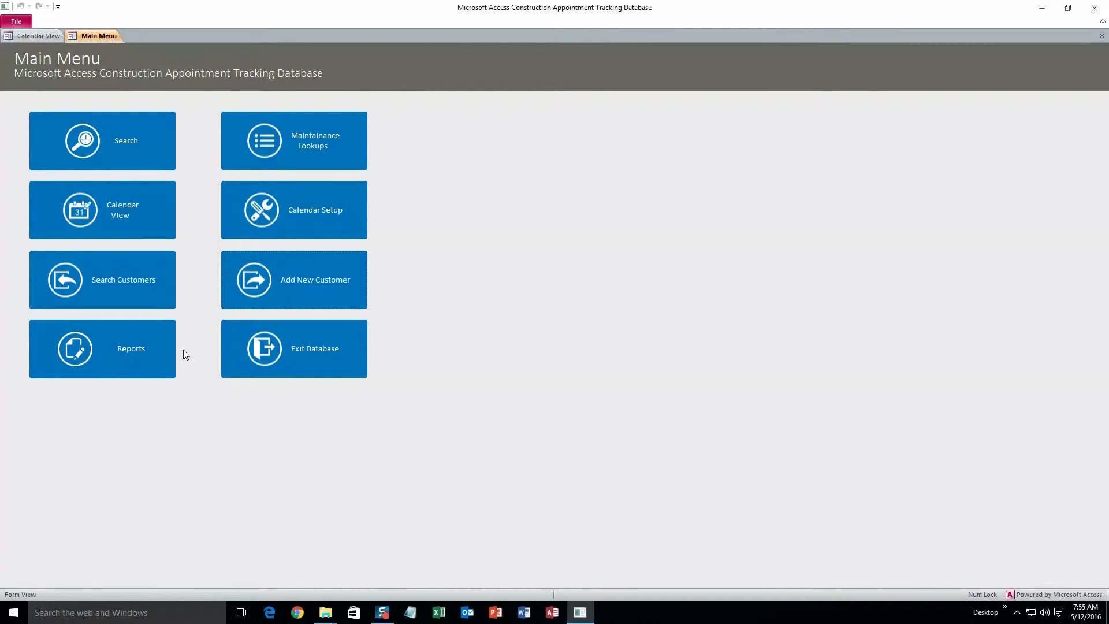
{"action": "left_click", "coordinate": [154, 297]}
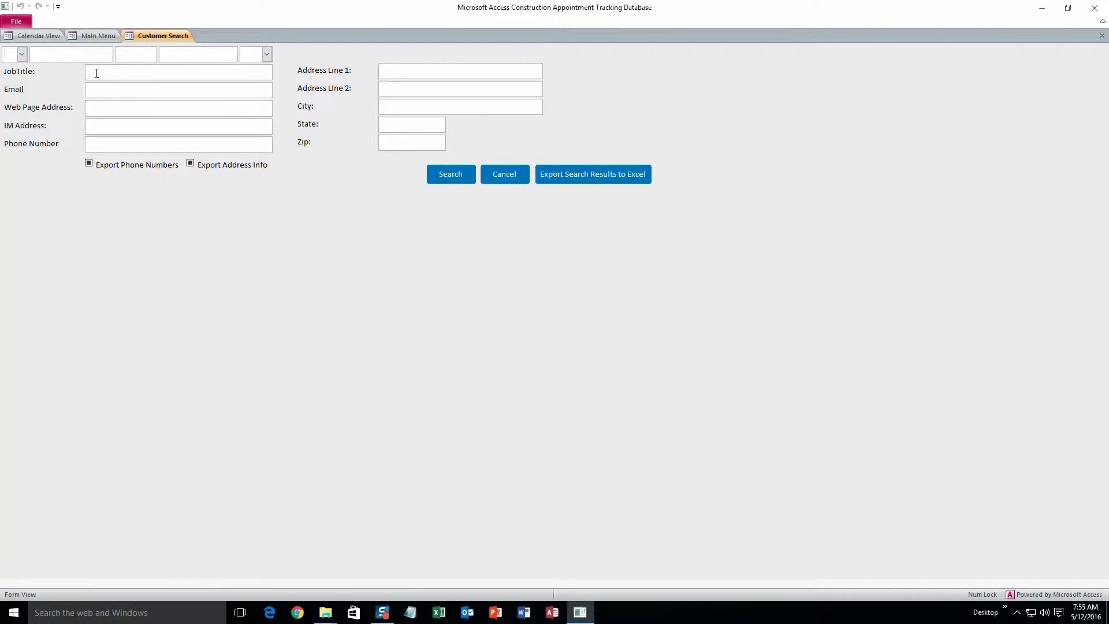
Run the blank customer search so all three customer records appear in Search Results
{"action": "left_click", "coordinate": [448, 179]}
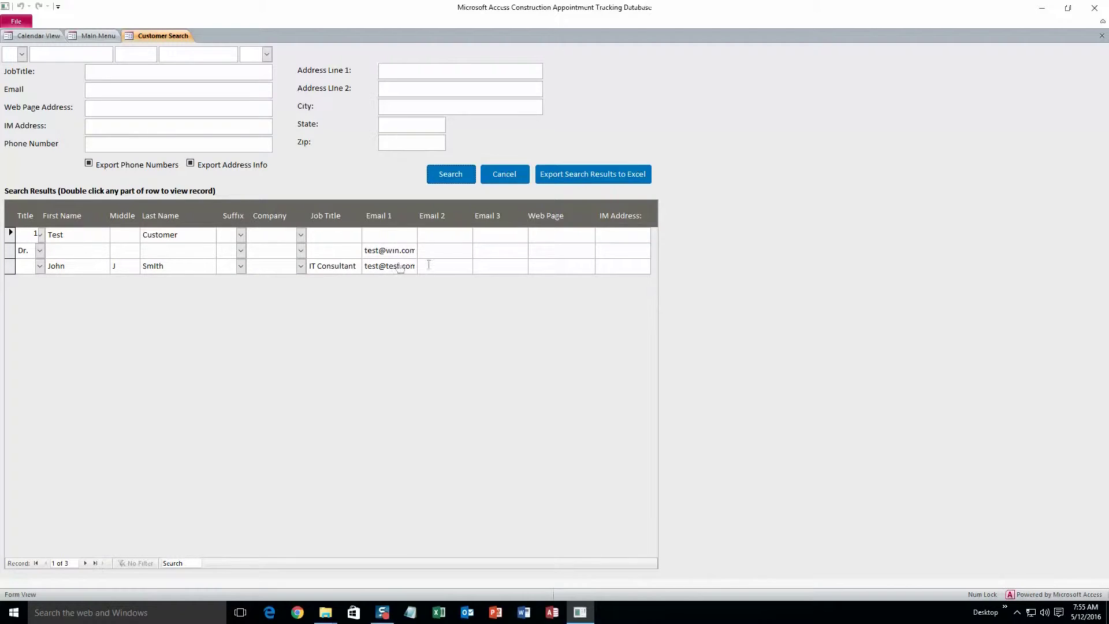
{"action": "double_click", "coordinate": [89, 265]}
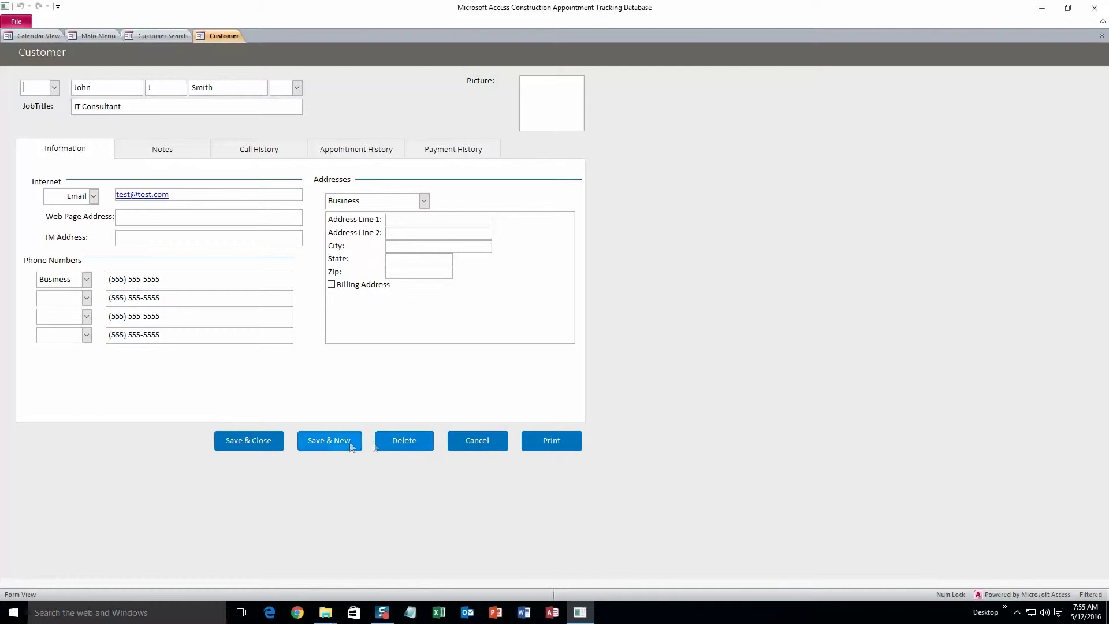
{"action": "left_click", "coordinate": [451, 442]}
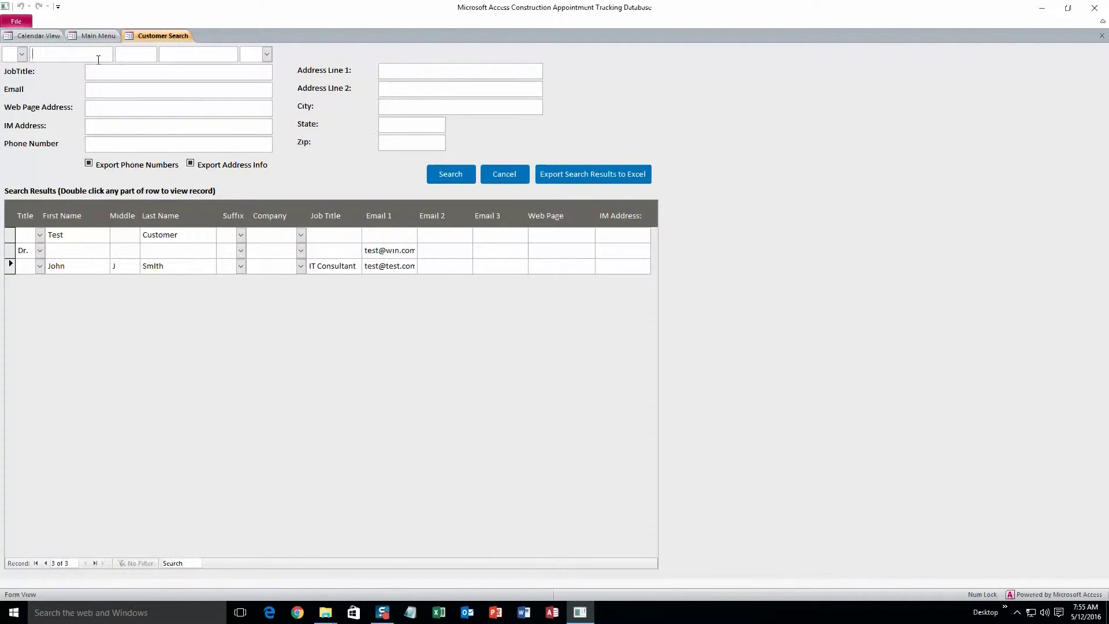
{"action": "type", "text": "John"}
Search customers by the entered first name and export the single match to Excel
{"action": "left_click", "coordinate": [445, 178]}
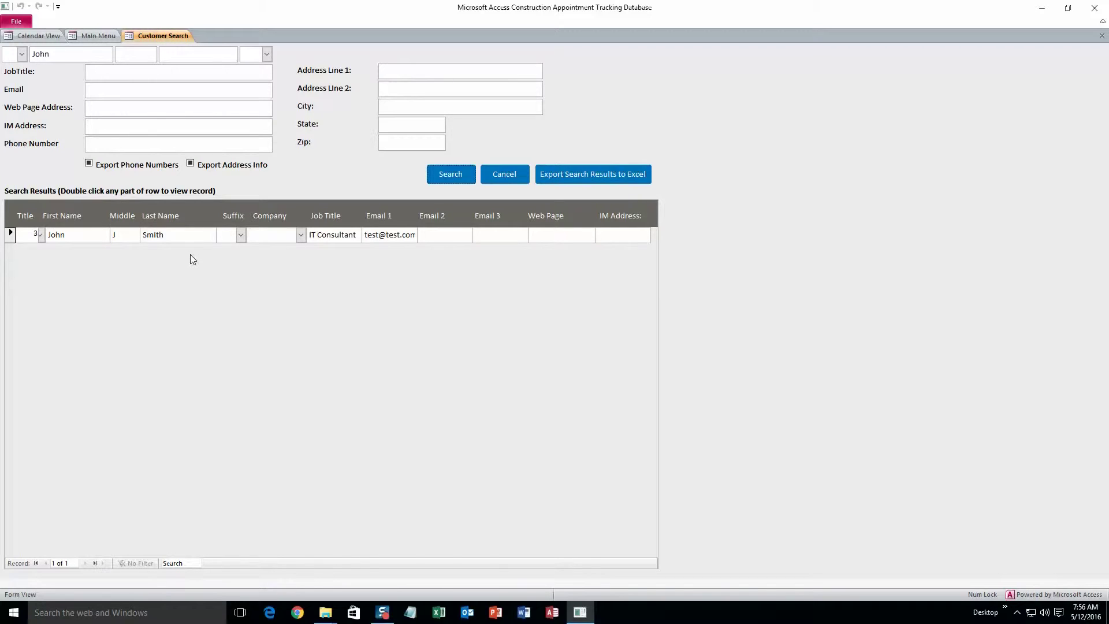
{"action": "left_click", "coordinate": [572, 178]}
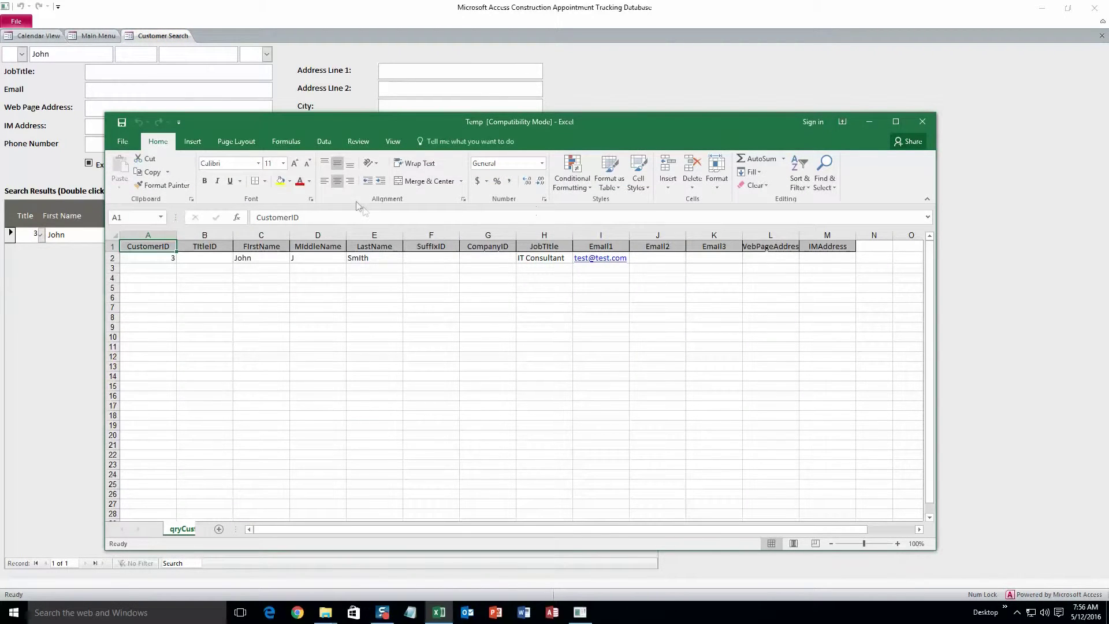
{"action": "left_click_drag", "start_coordinate": [456, 124], "coordinate": [600, 94]}
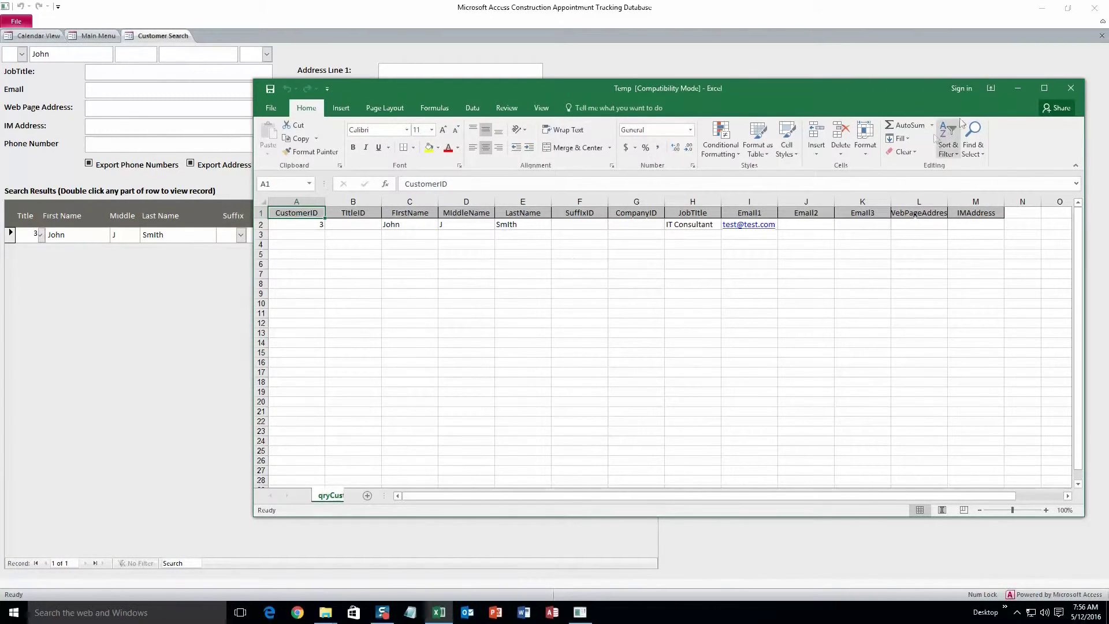
{"action": "left_click", "coordinate": [1071, 89]}
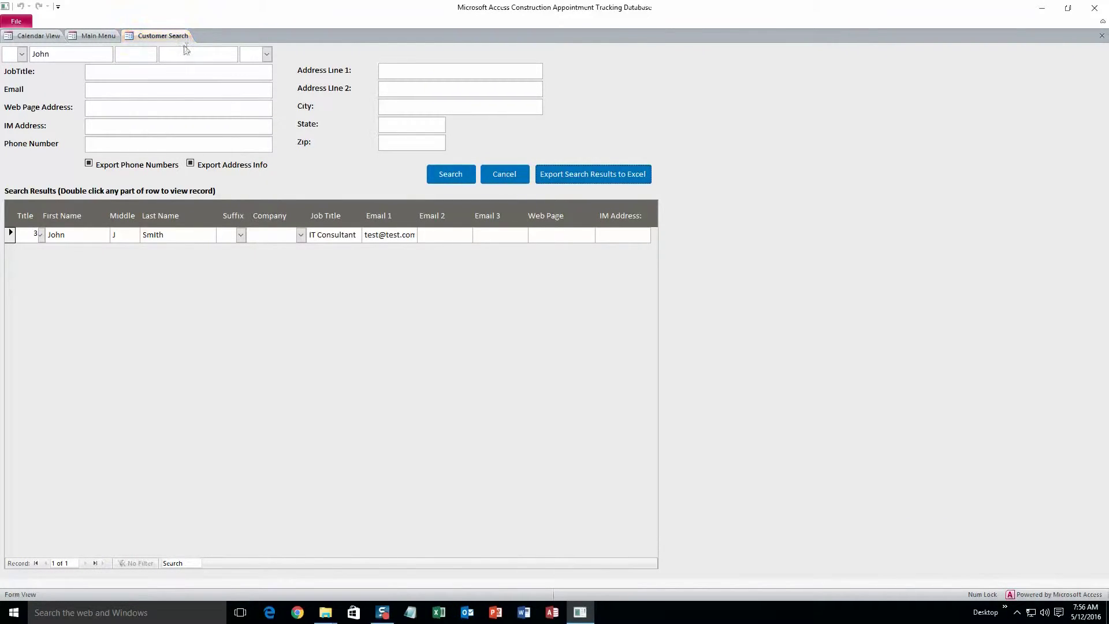
From the Main Menu open Calendar View, then preview its Week and Bi-Weekly layouts
{"action": "left_click", "coordinate": [114, 37]}
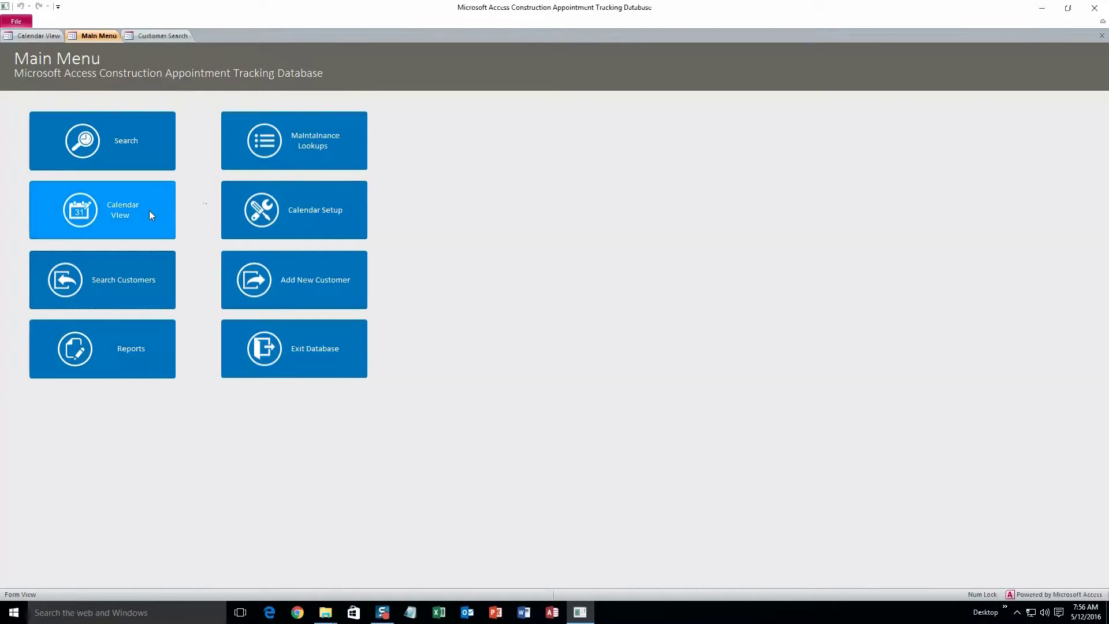
{"action": "left_click", "coordinate": [149, 214]}
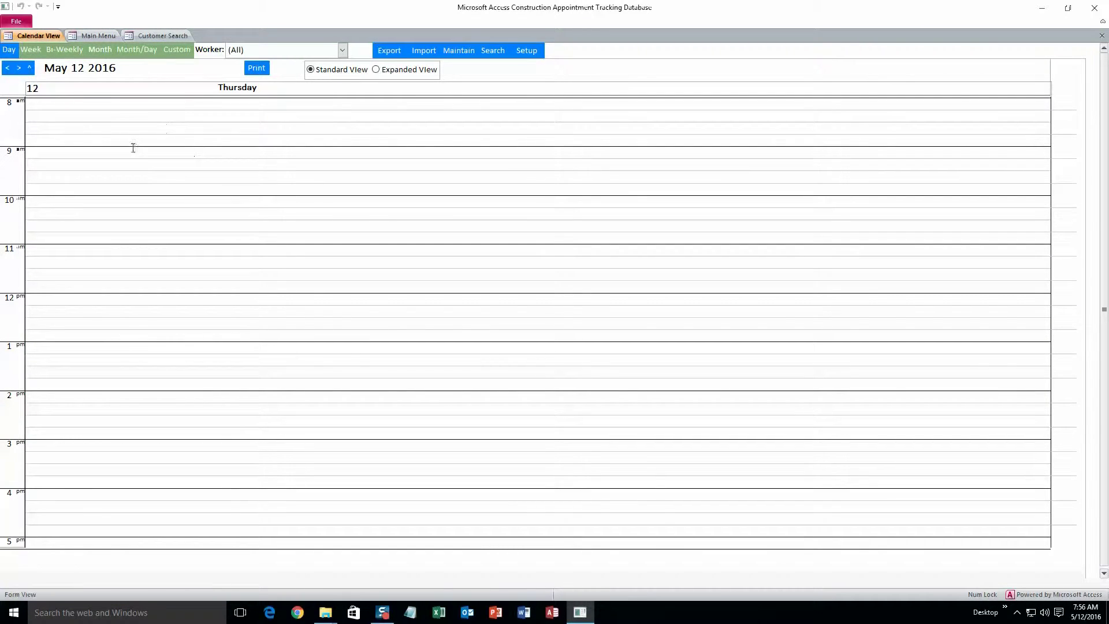
{"action": "left_click", "coordinate": [29, 52]}
{"action": "left_click", "coordinate": [71, 54]}
Create a new May 9 appointment at 8:00–8:30 AM and choose its customer
{"action": "double_click", "coordinate": [69, 106]}
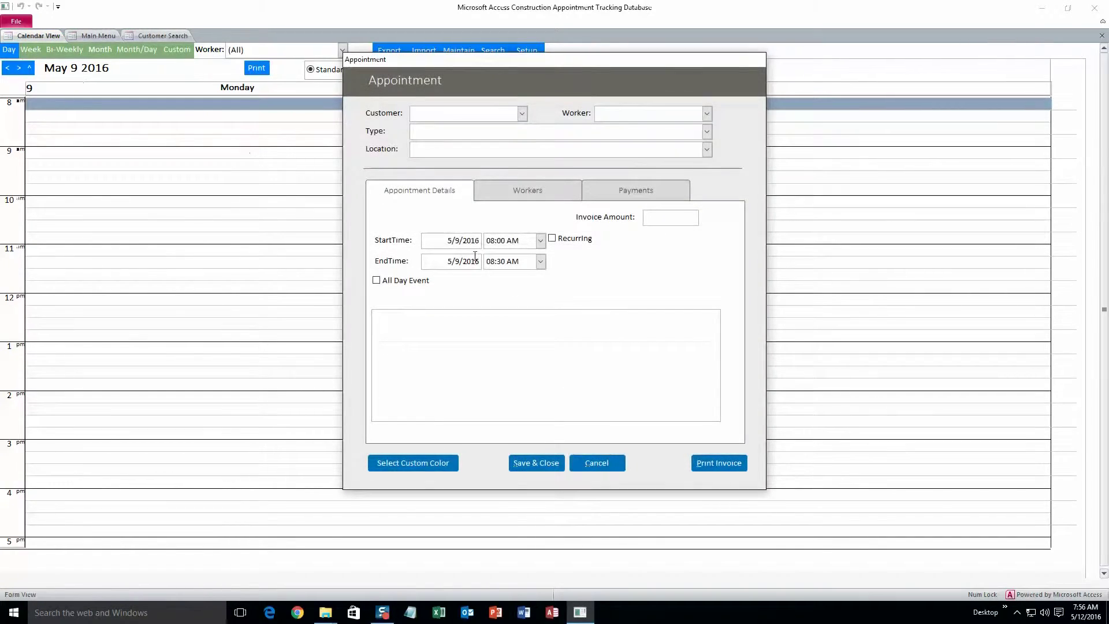
{"action": "left_click", "coordinate": [540, 262]}
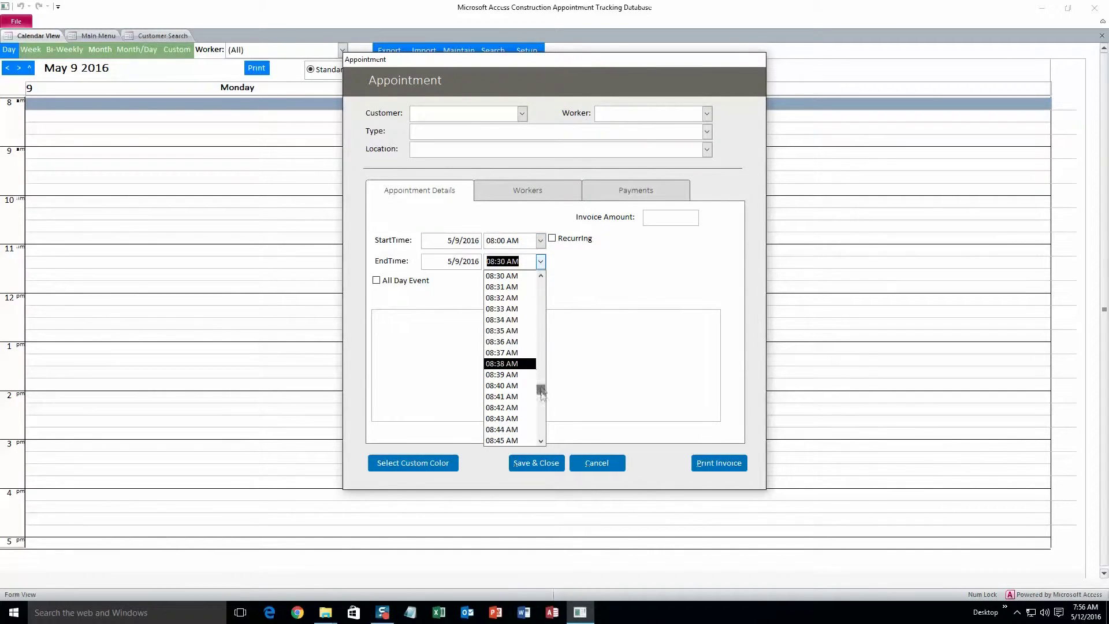
{"action": "scroll", "coordinate": [541, 384], "scroll_direction": "down", "scroll_amount": 20}
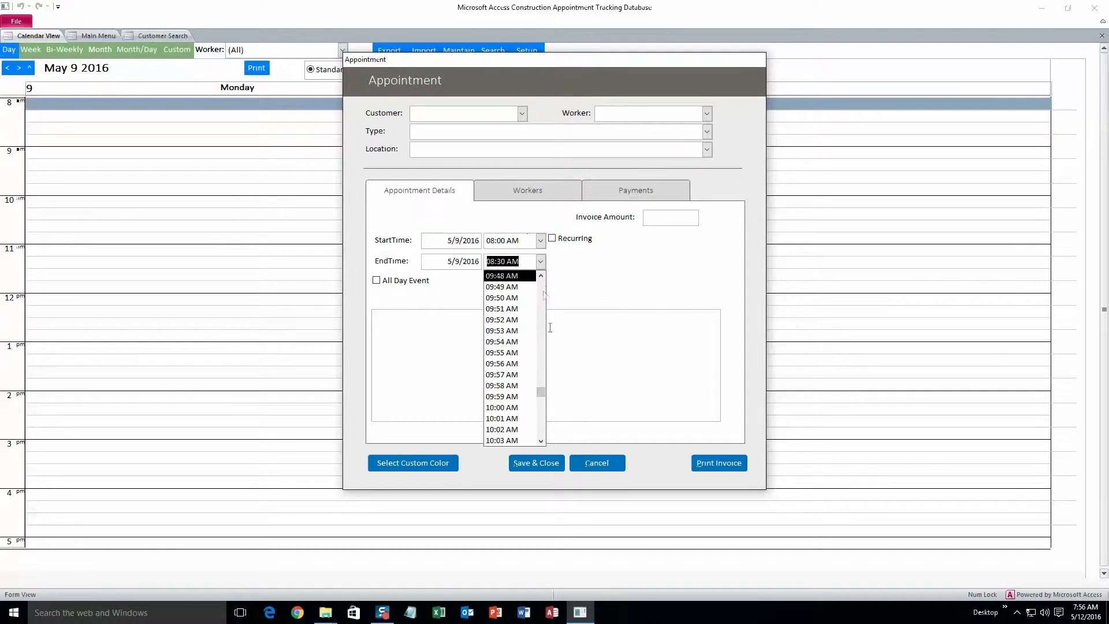
{"action": "left_click", "coordinate": [521, 114]}
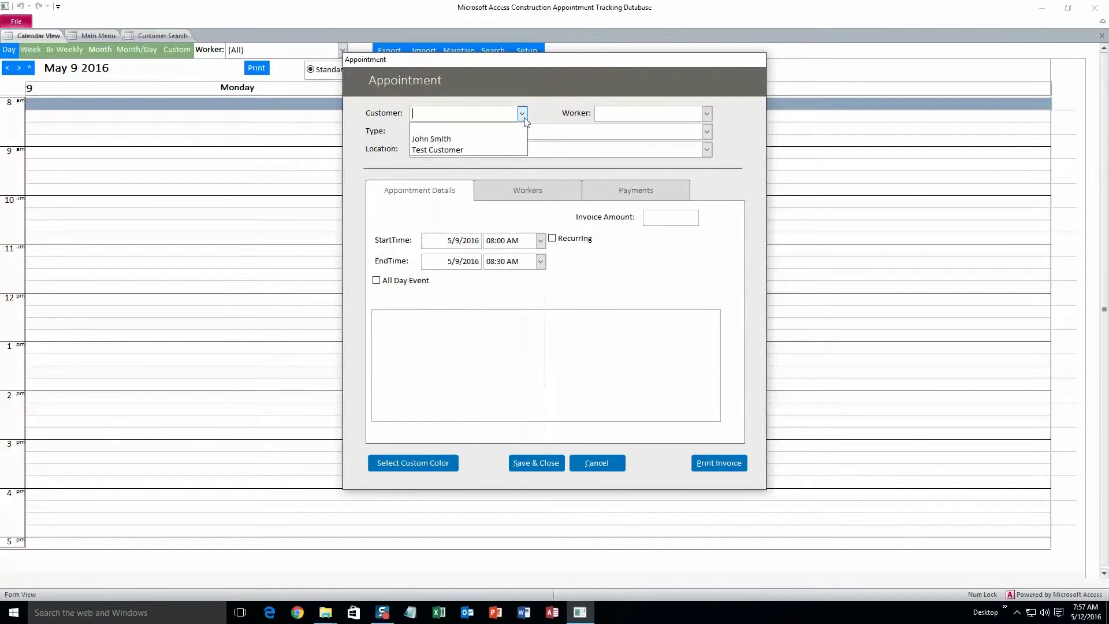
{"action": "left_click", "coordinate": [485, 140]}
Assign Worker 1, job type Drywall ($100.00) and Location 1 to the appointment
{"action": "left_click", "coordinate": [706, 113]}
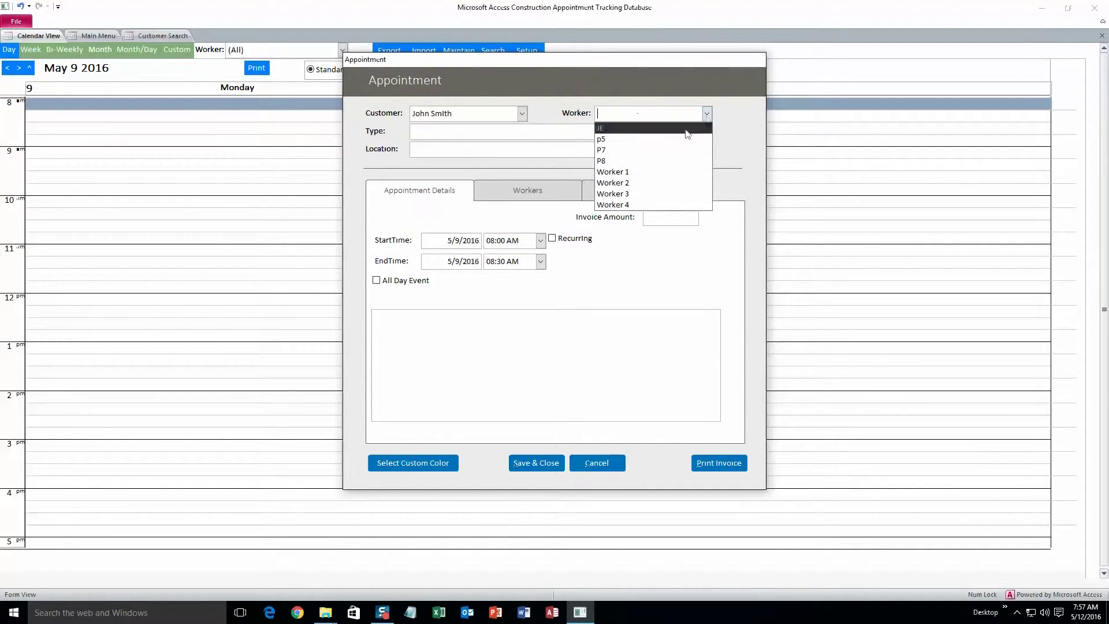
{"action": "left_click", "coordinate": [635, 172]}
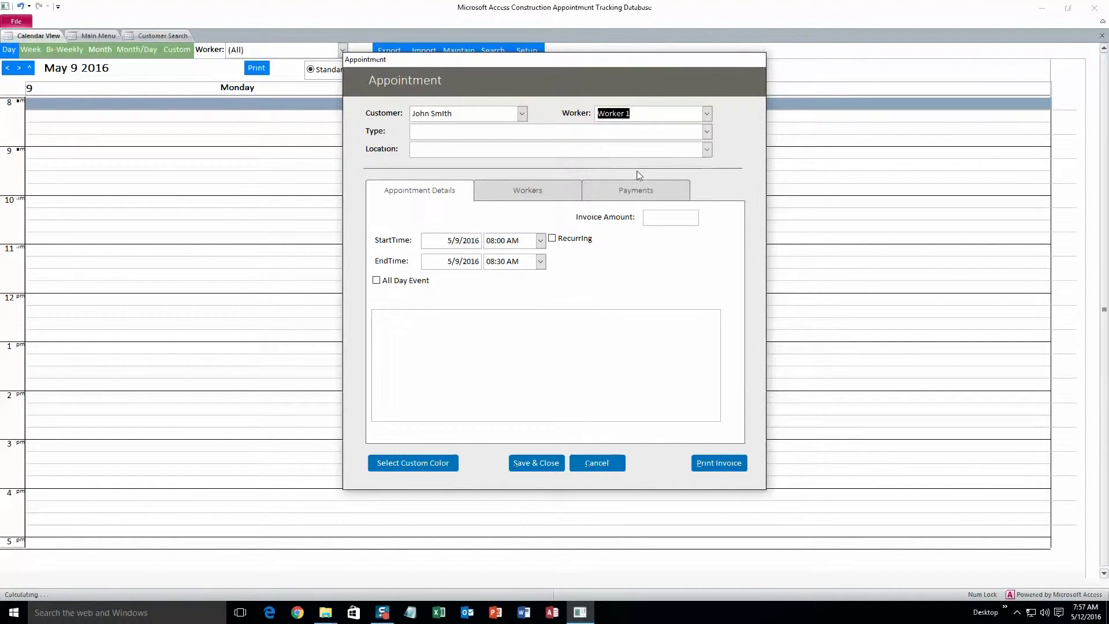
{"action": "left_click", "coordinate": [706, 132]}
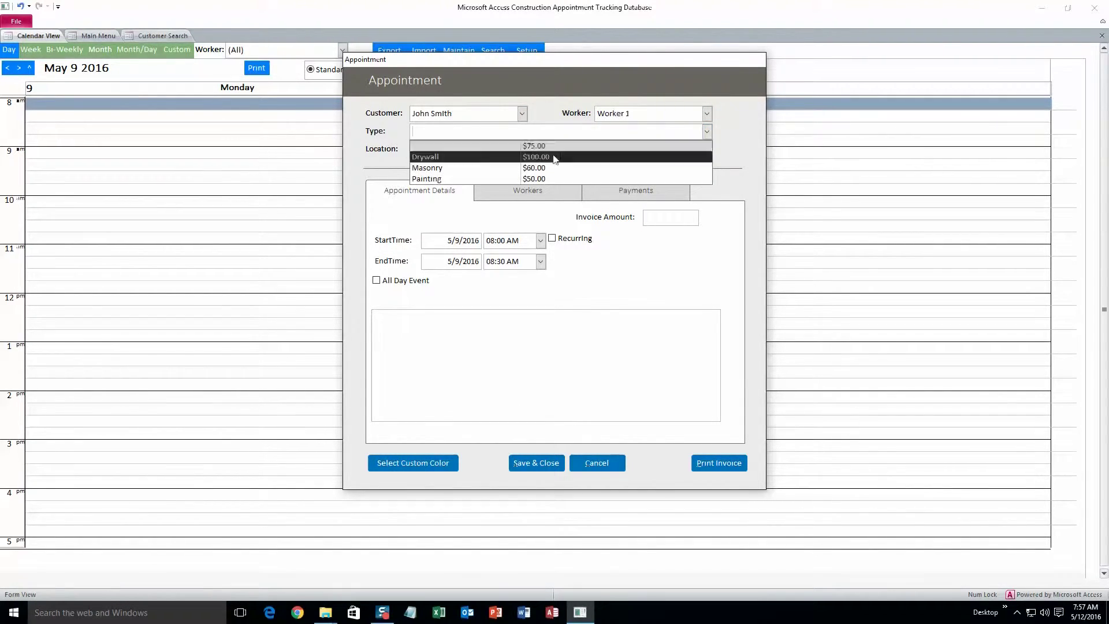
{"action": "left_click", "coordinate": [534, 158]}
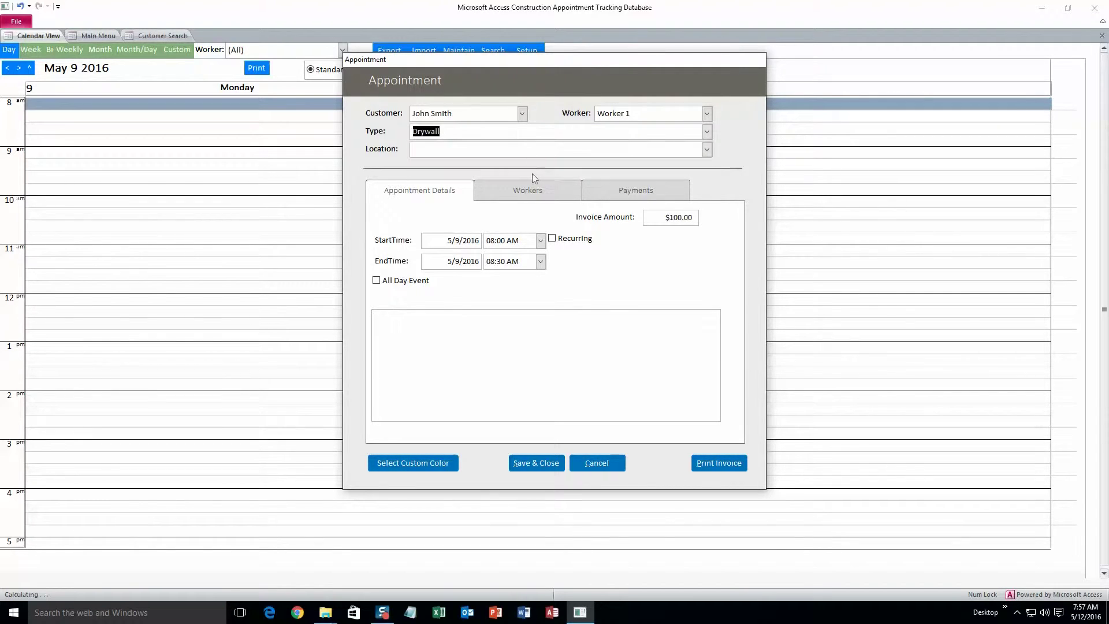
{"action": "left_click", "coordinate": [705, 149]}
{"action": "left_click", "coordinate": [598, 165]}
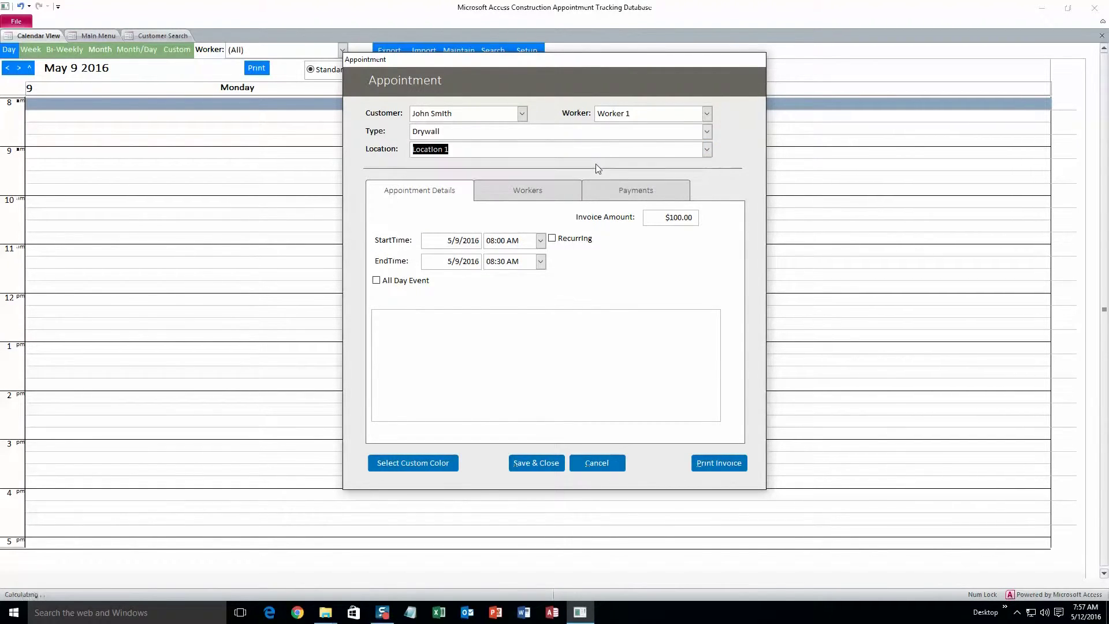
{"action": "left_click", "coordinate": [707, 151]}
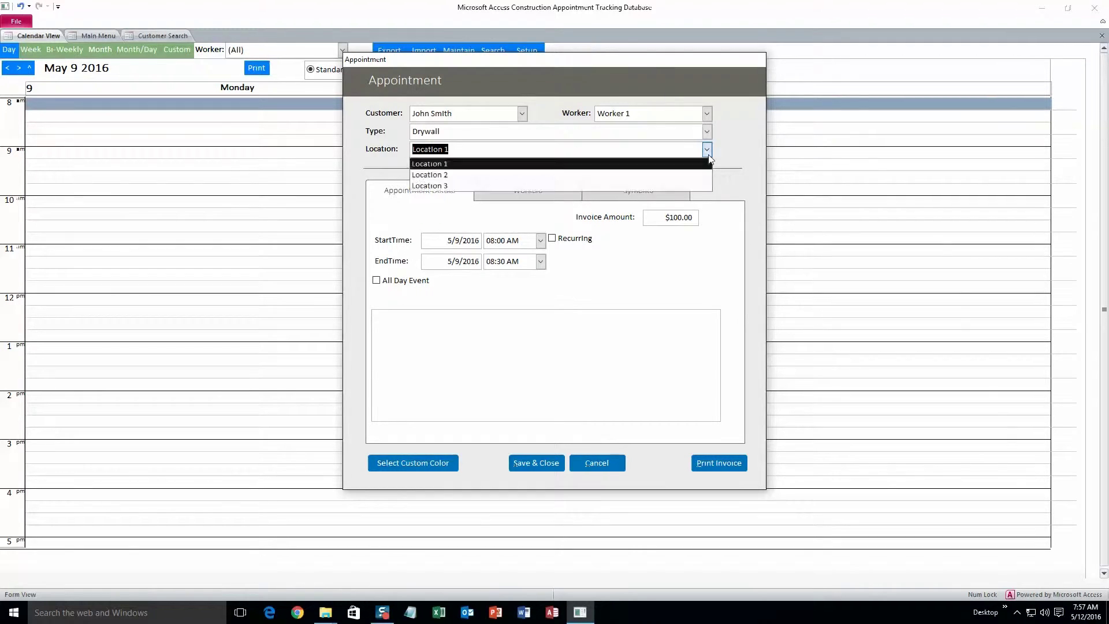
{"action": "left_click", "coordinate": [707, 155]}
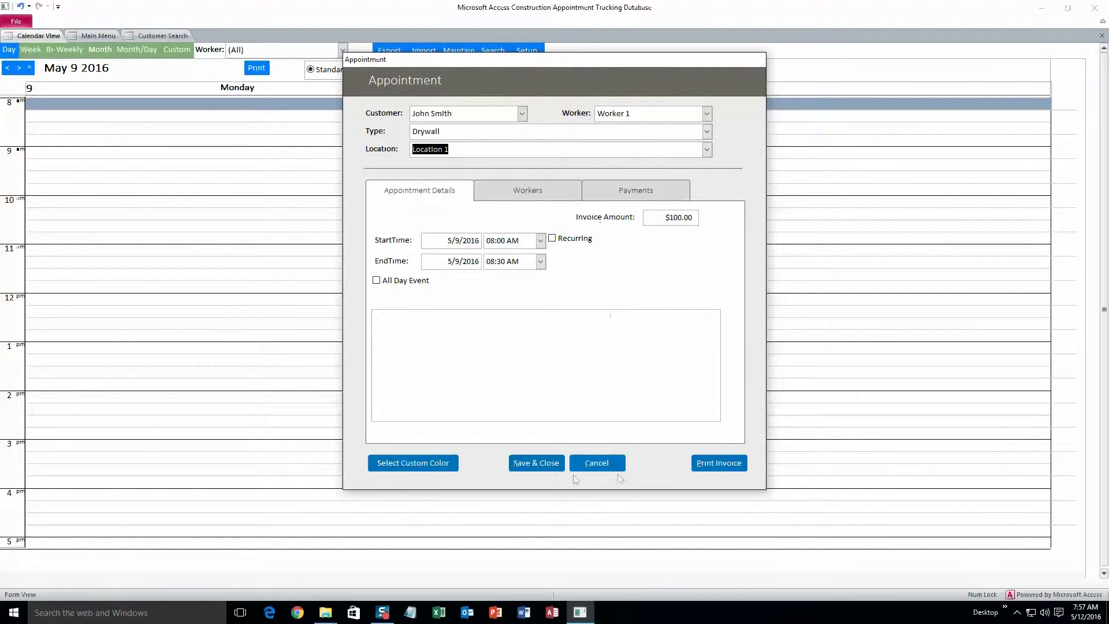
Give the appointment a red custom colour, save and close it, then go to the Main Menu
{"action": "left_click", "coordinate": [447, 463]}
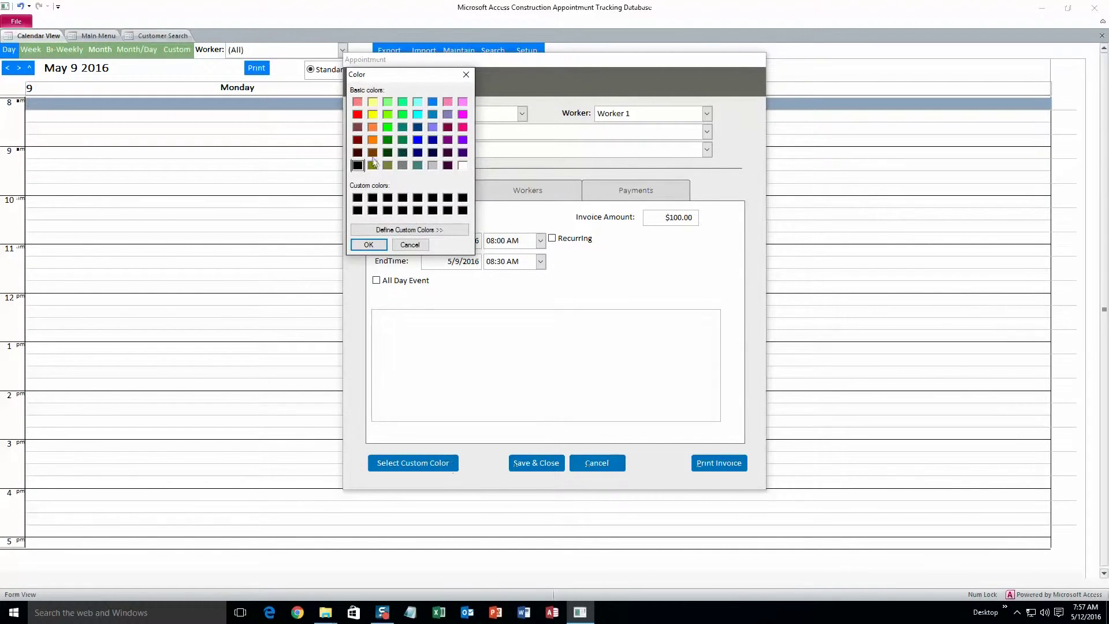
{"action": "left_click", "coordinate": [358, 117]}
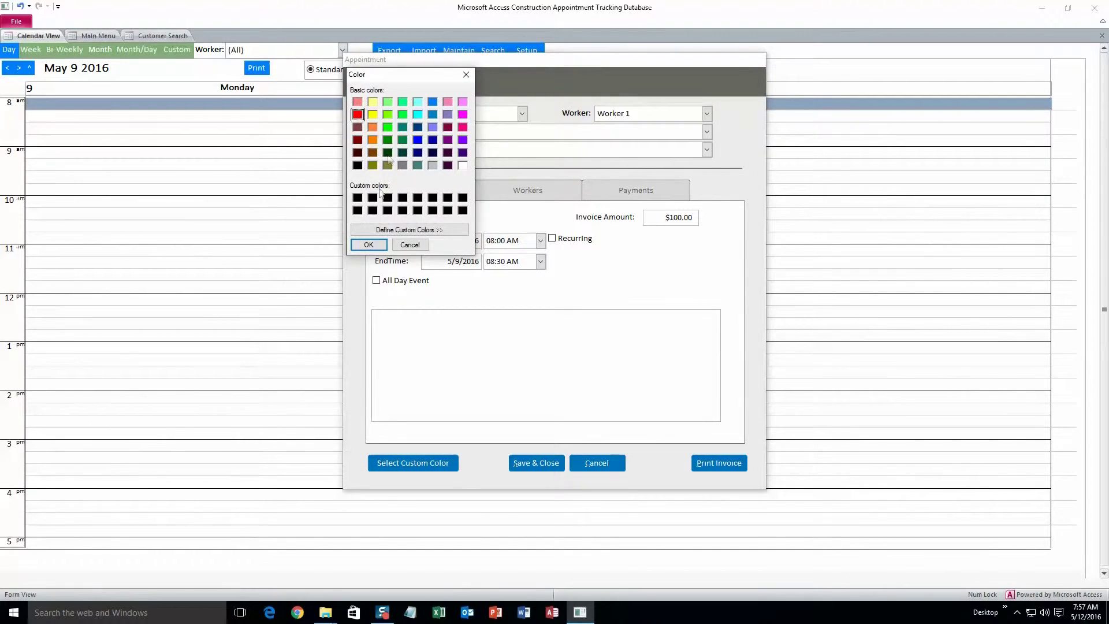
{"action": "left_click", "coordinate": [368, 245]}
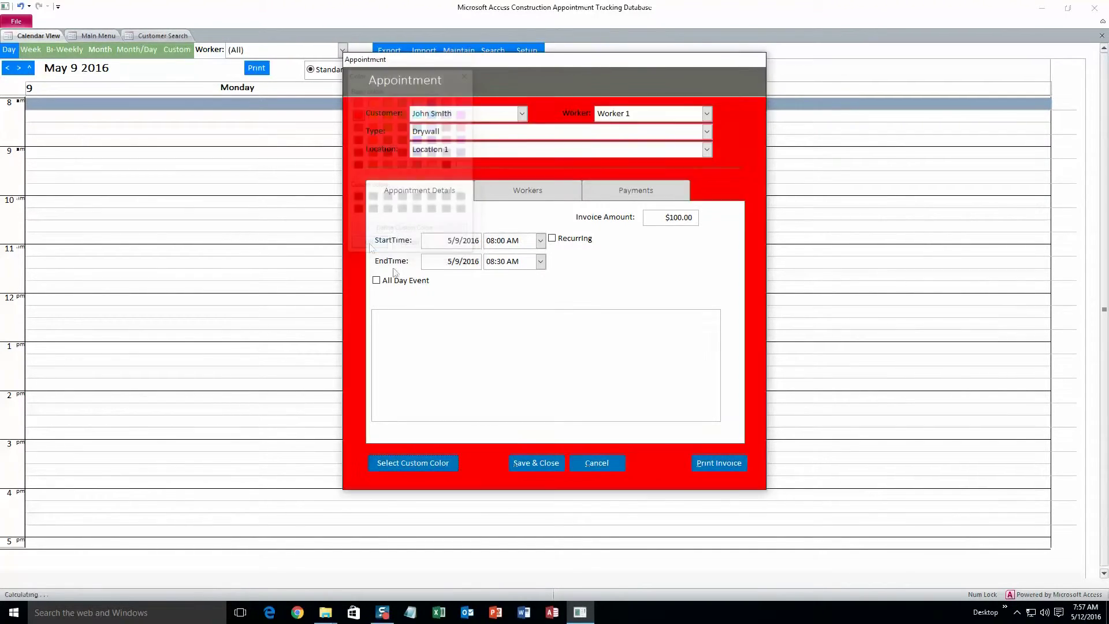
{"action": "left_click", "coordinate": [545, 465]}
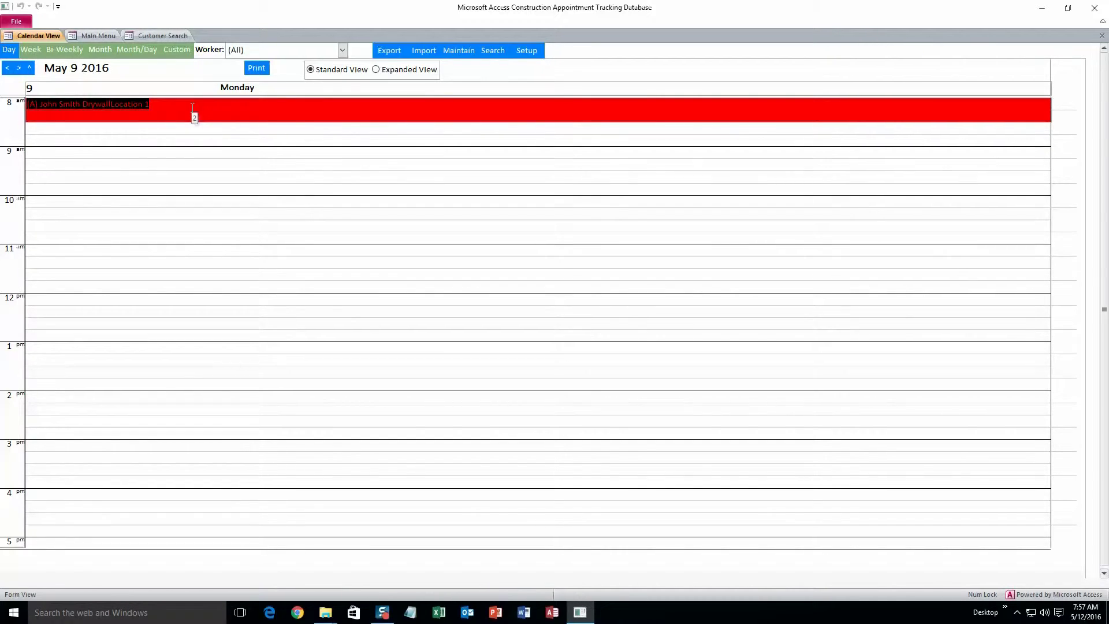
{"action": "left_click", "coordinate": [84, 36]}
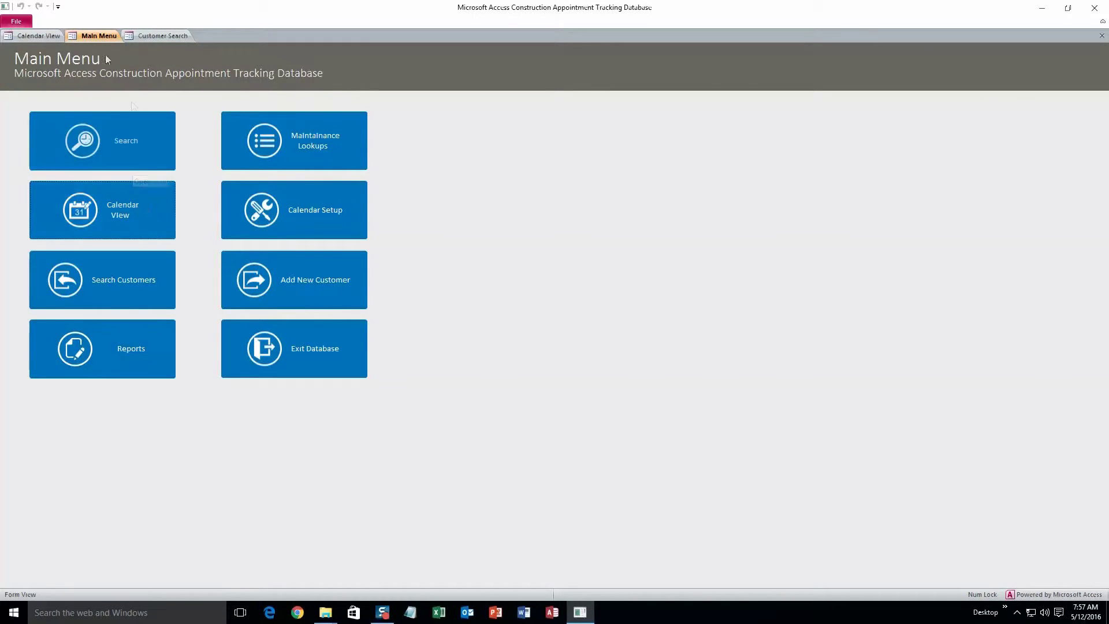
Check the calendar in Month and Week views, then open Maintenance Lookups from the Main Menu
{"action": "left_click", "coordinate": [37, 36]}
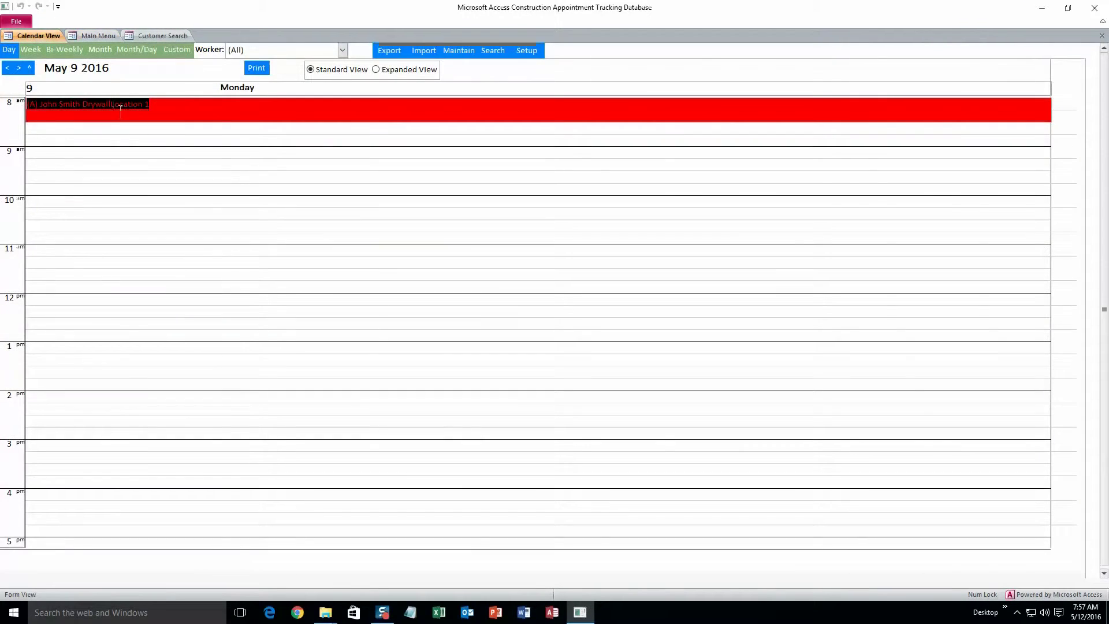
{"action": "left_click", "coordinate": [103, 50]}
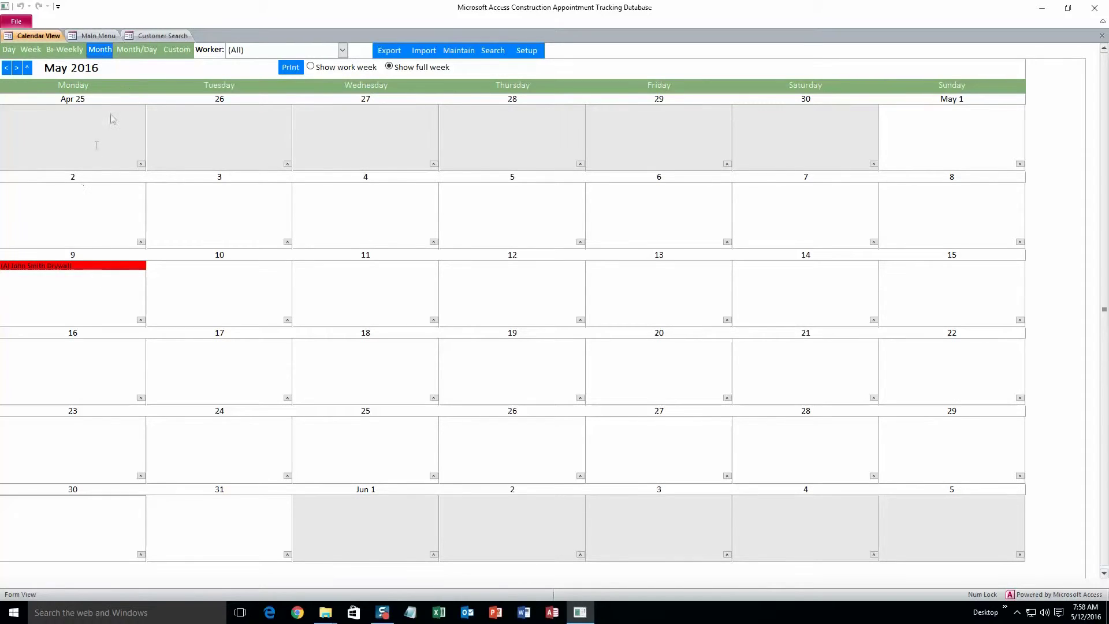
{"action": "left_click", "coordinate": [32, 52]}
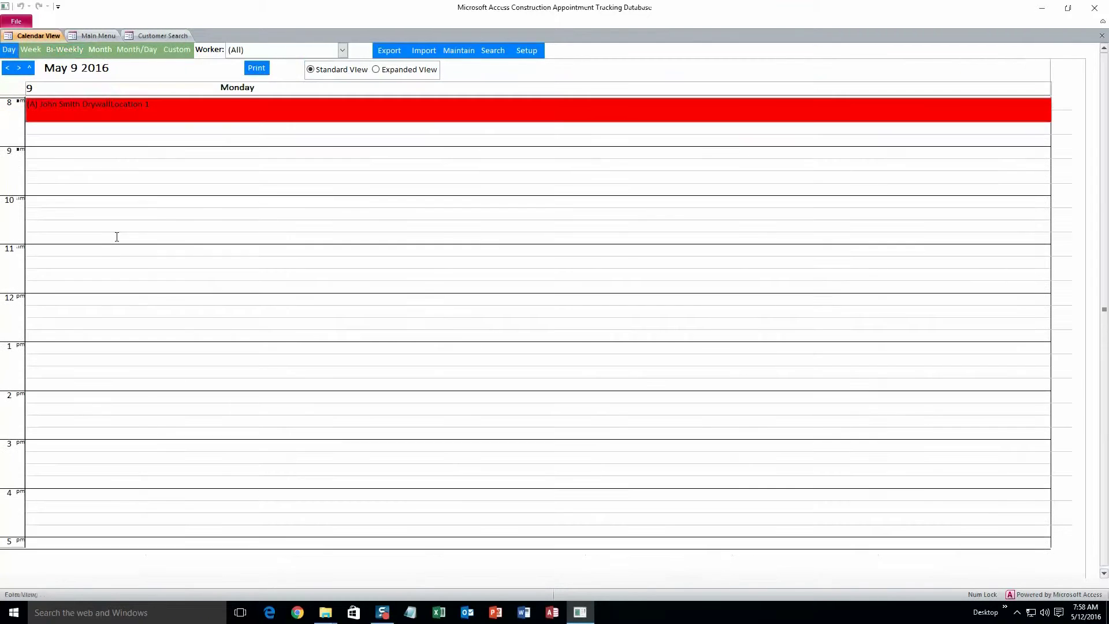
{"action": "left_click", "coordinate": [108, 37]}
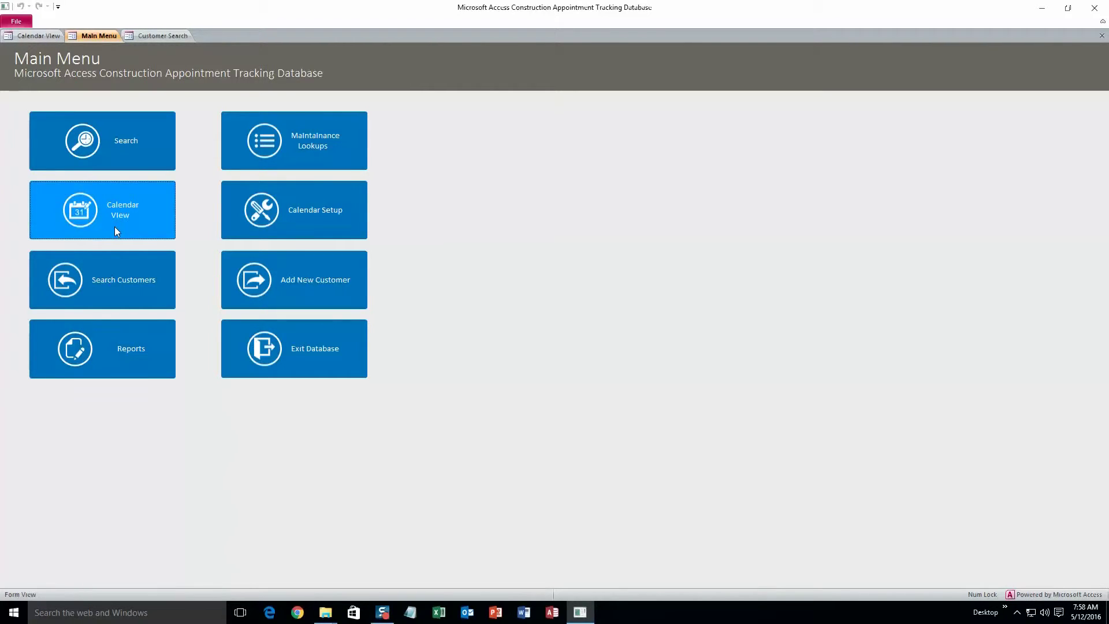
{"action": "left_click", "coordinate": [275, 160]}
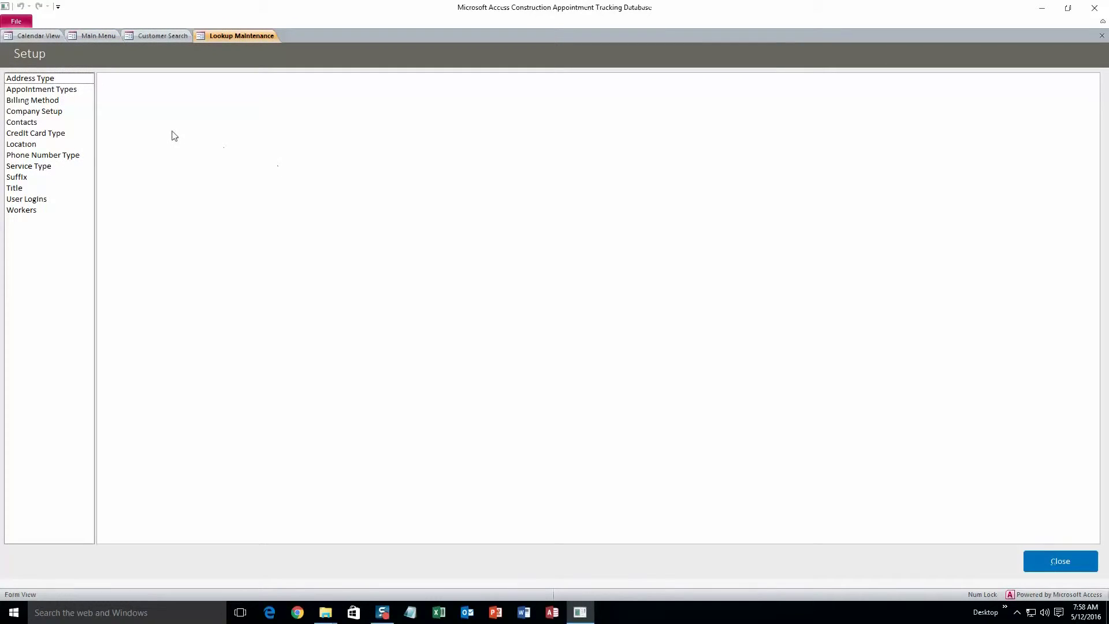
Browse the lookup lists and rename the Location 1 entry to 'Ames, IA'
{"action": "left_click", "coordinate": [50, 79]}
{"action": "left_click", "coordinate": [51, 90]}
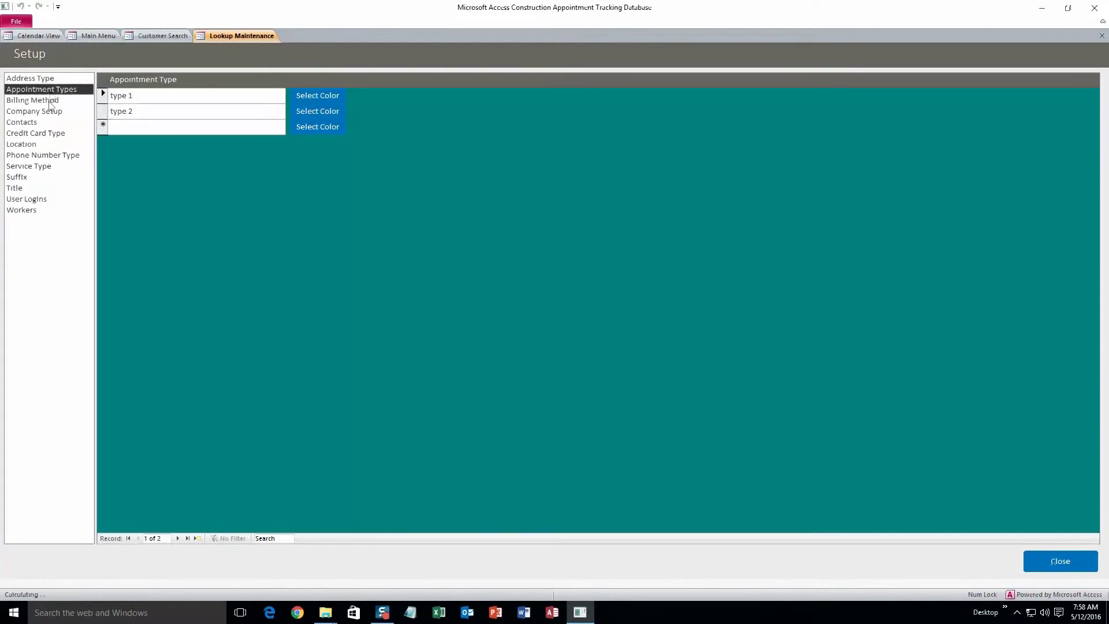
{"action": "left_click", "coordinate": [51, 102]}
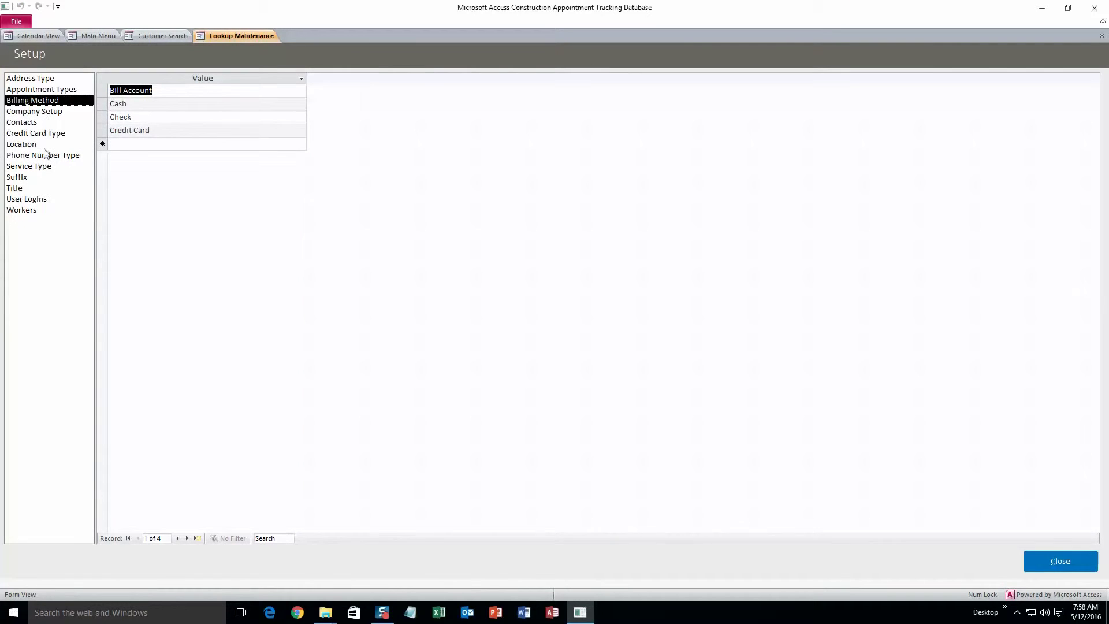
{"action": "left_click", "coordinate": [45, 145]}
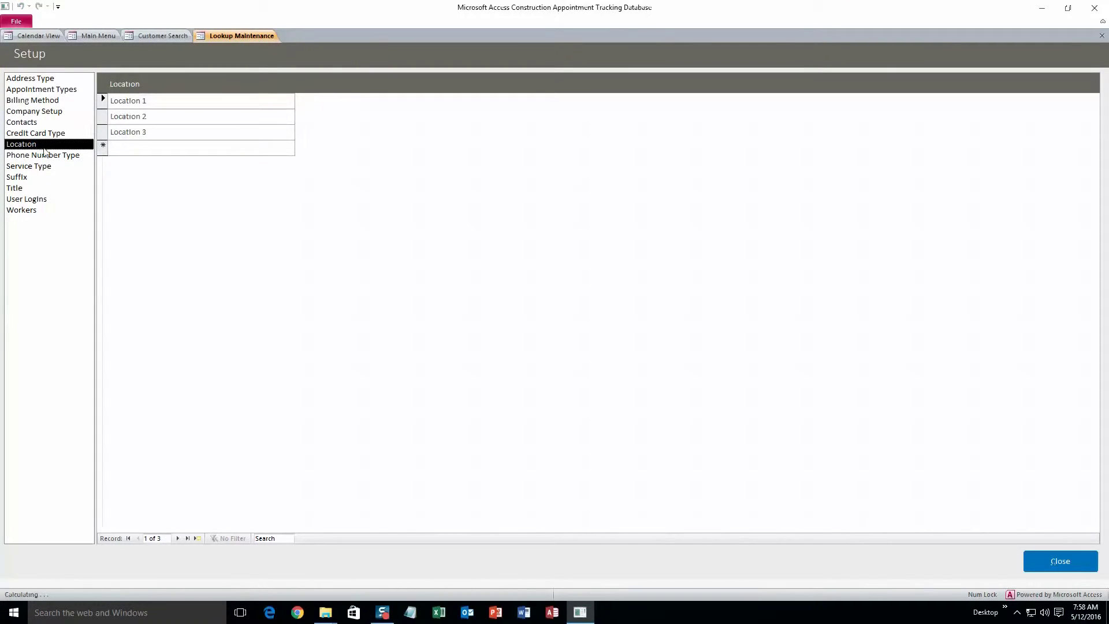
{"action": "left_click", "coordinate": [161, 103]}
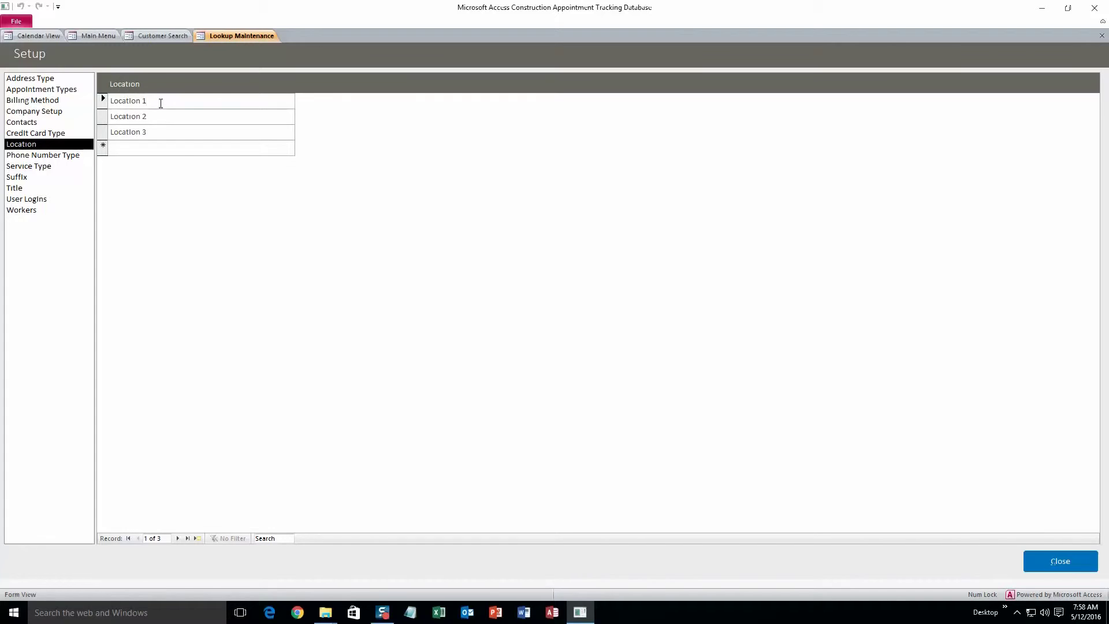
{"action": "key", "text": "BackSpace"}
{"action": "key", "text": "BackSpace"}
{"action": "key", "text": "BackSpace"}
{"action": "key", "text": "BackSpace"}
{"action": "key", "text": "BackSpace"}
{"action": "key", "text": "BackSpace"}
{"action": "key", "text": "BackSpace"}
{"action": "key", "text": "BackSpace"}
{"action": "type", "text": "Ames,"}
{"action": "left_click", "coordinate": [155, 117]}
Add a new location record named 'Location 4'
{"action": "left_click", "coordinate": [156, 132]}
{"action": "left_click", "coordinate": [143, 145]}
{"action": "type", "text": "Loc"}
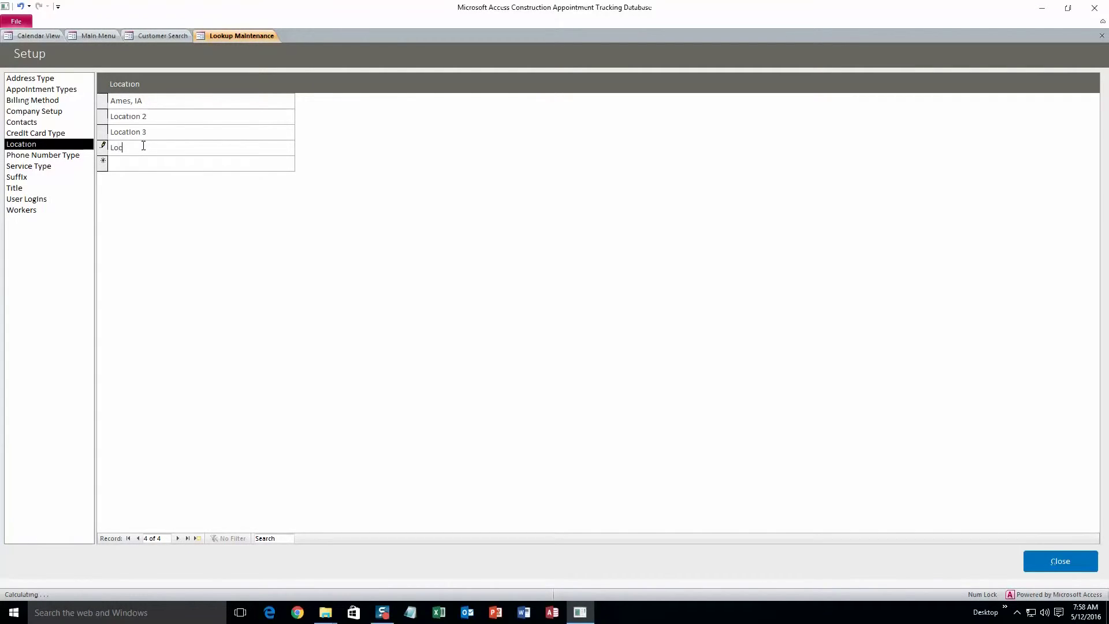
{"action": "type", "text": "ation 4"}
Review the Workers, Suffix and User Logins lookups, close the form, and open calendar setup options
{"action": "left_click", "coordinate": [38, 212]}
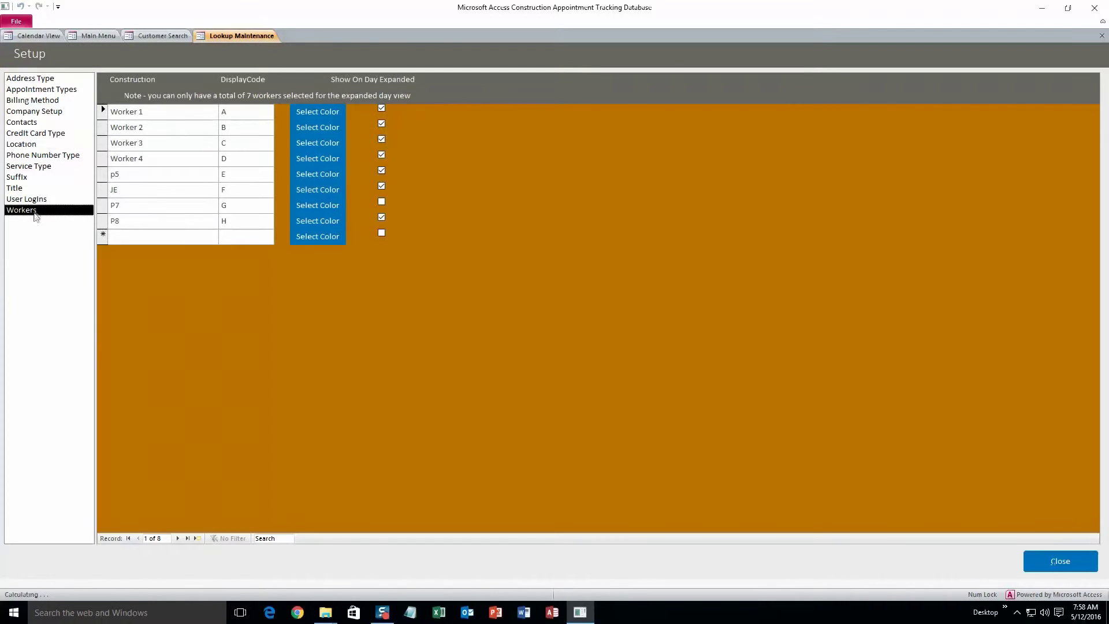
{"action": "left_click", "coordinate": [30, 188]}
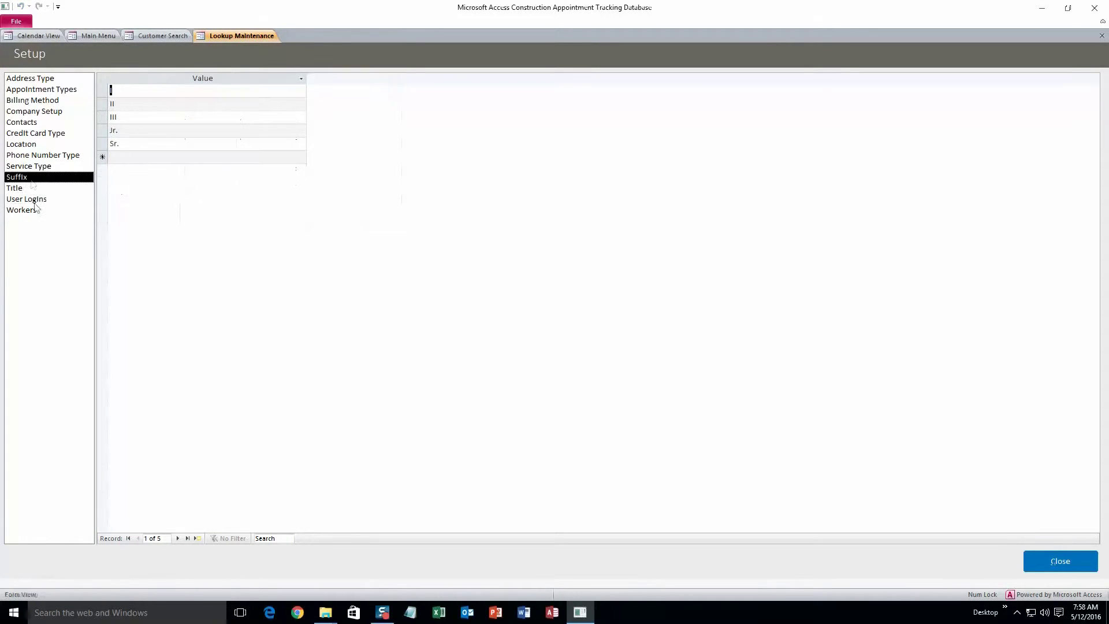
{"action": "left_click", "coordinate": [37, 210]}
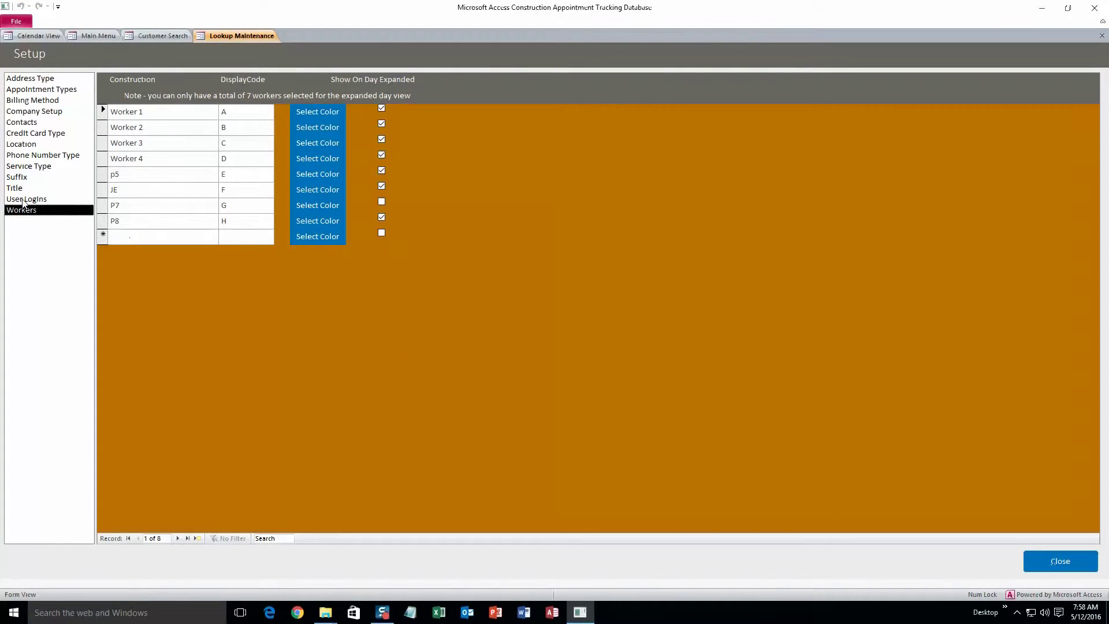
{"action": "left_click", "coordinate": [23, 200]}
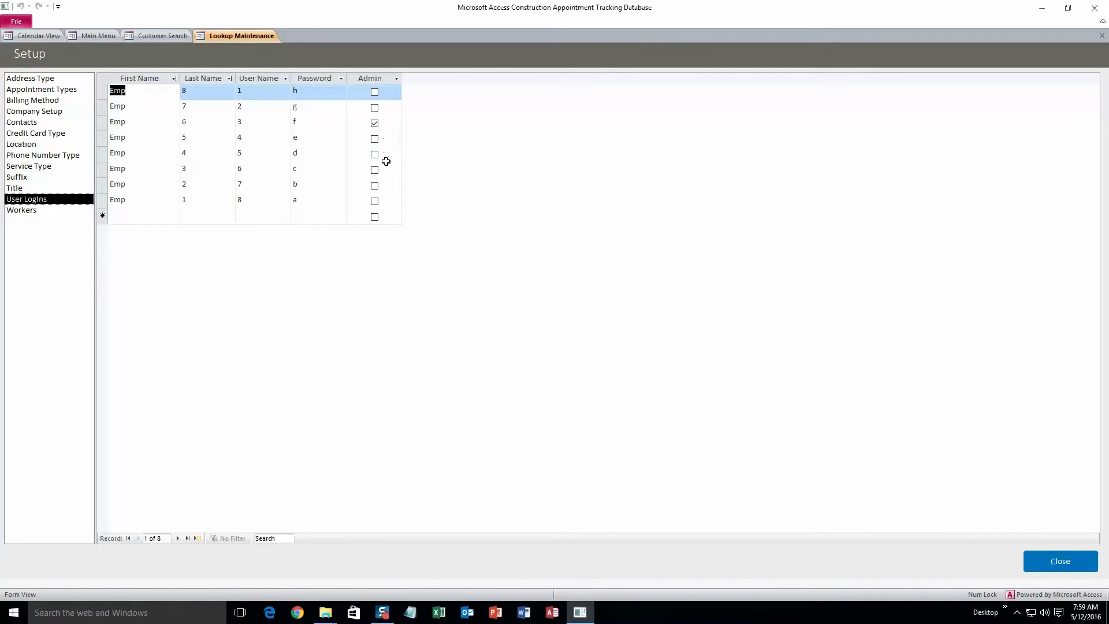
{"action": "left_click", "coordinate": [1051, 570]}
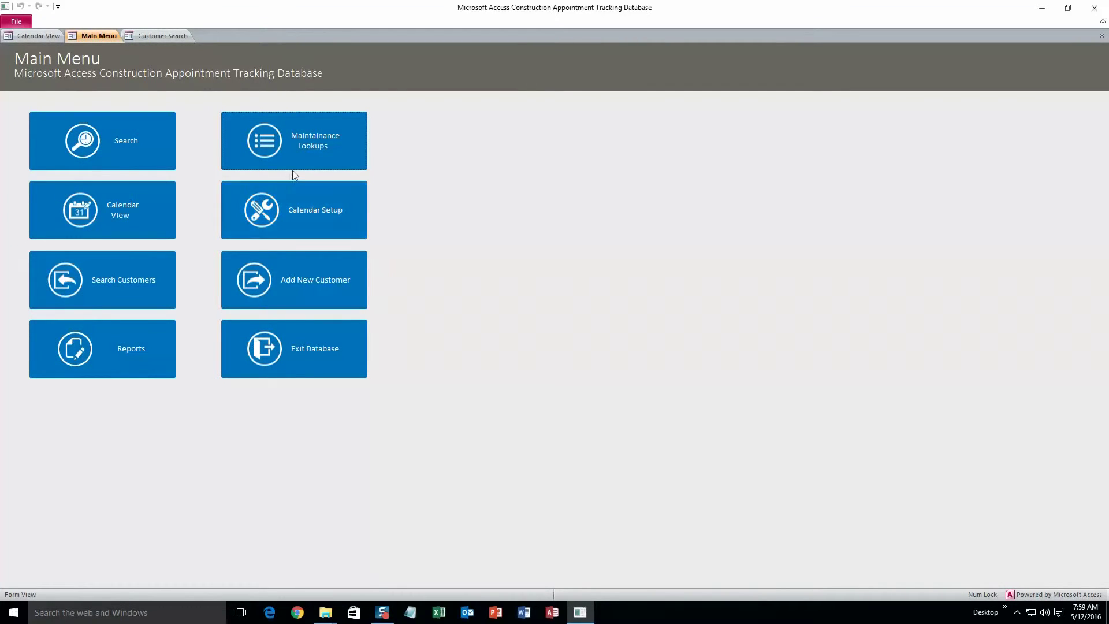
{"action": "left_click", "coordinate": [276, 206]}
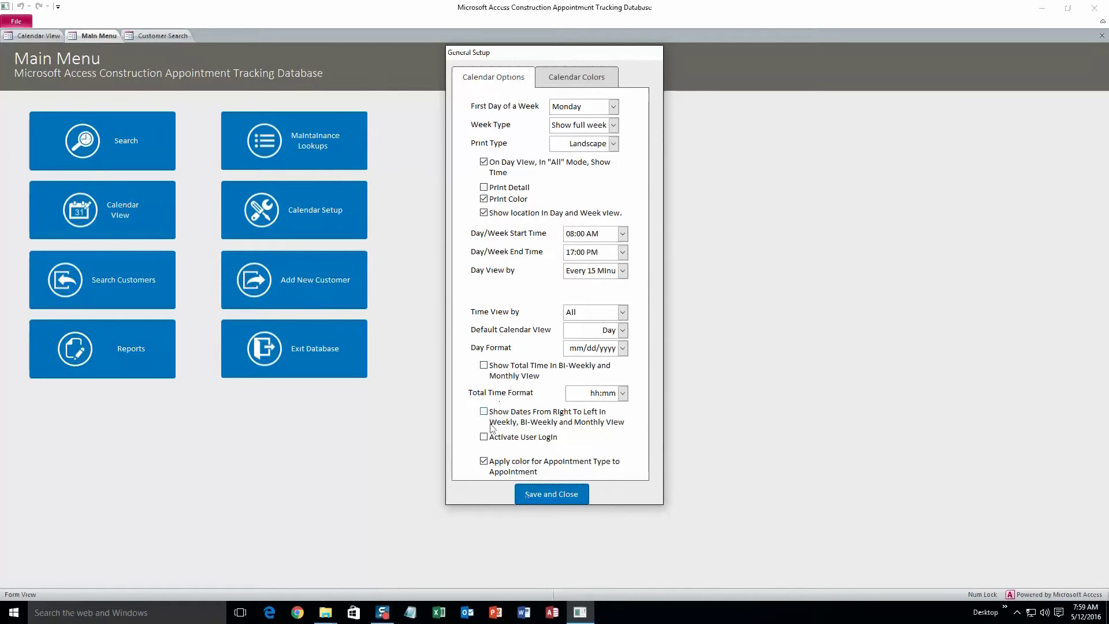
{"action": "left_click", "coordinate": [484, 441]}
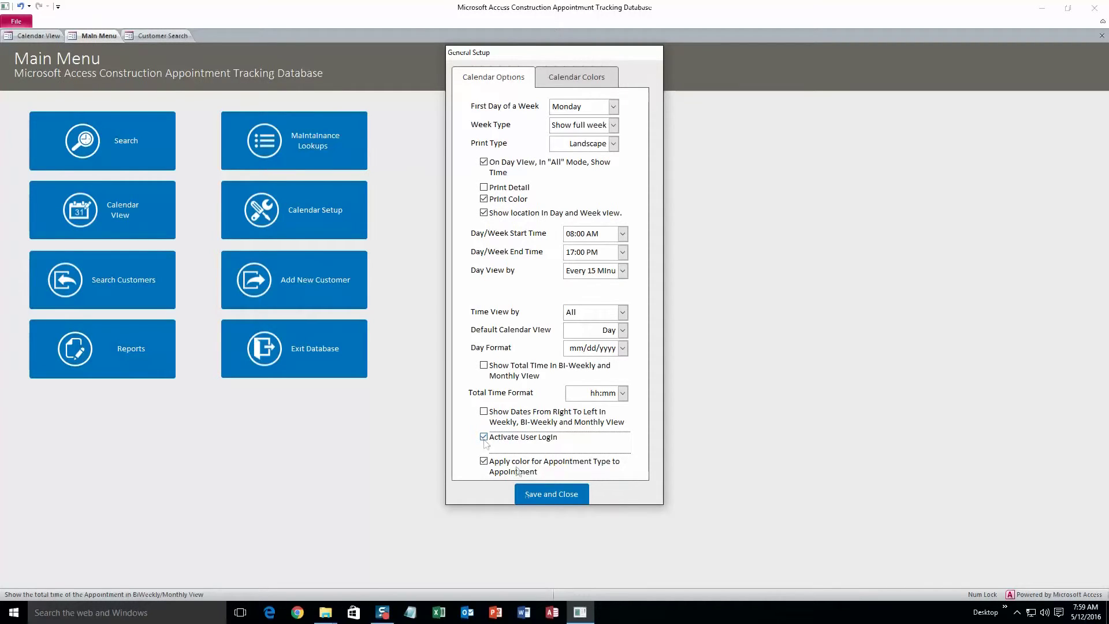
{"action": "left_click", "coordinate": [484, 437]}
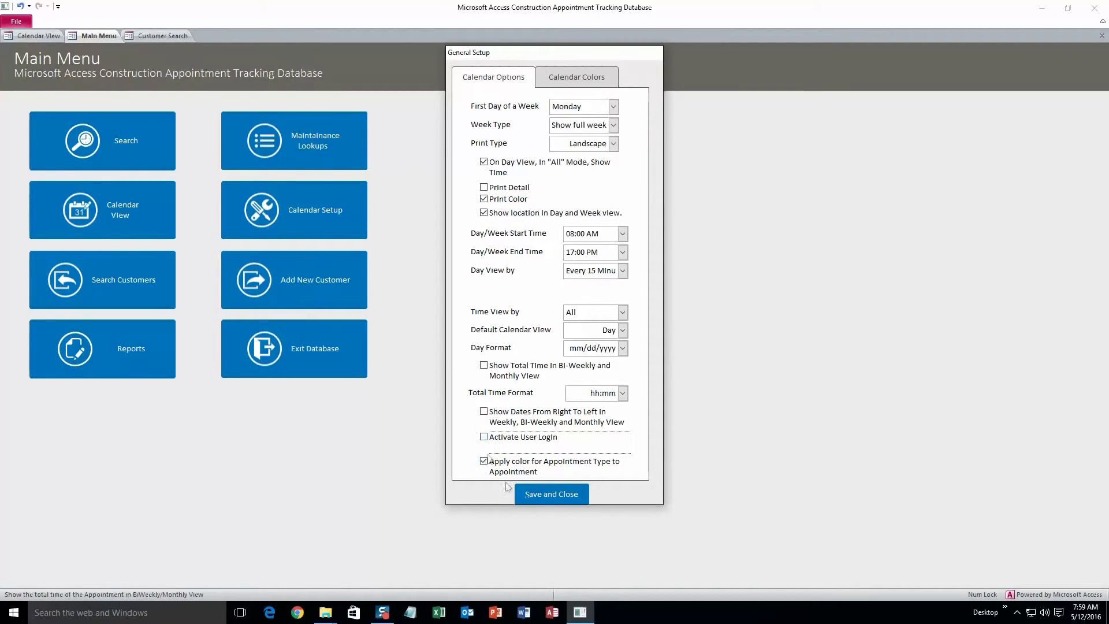
{"action": "left_click", "coordinate": [539, 496]}
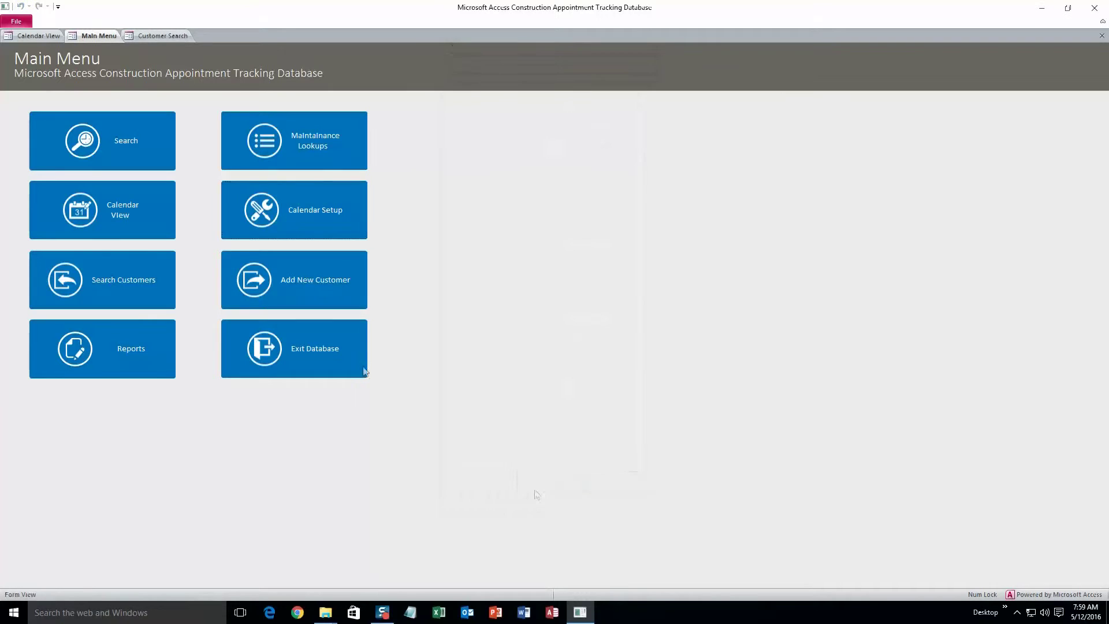
Go back to Calendar View through the Main Menu and open the May 9, 8 AM Drywall appointment
{"action": "left_click", "coordinate": [302, 151]}
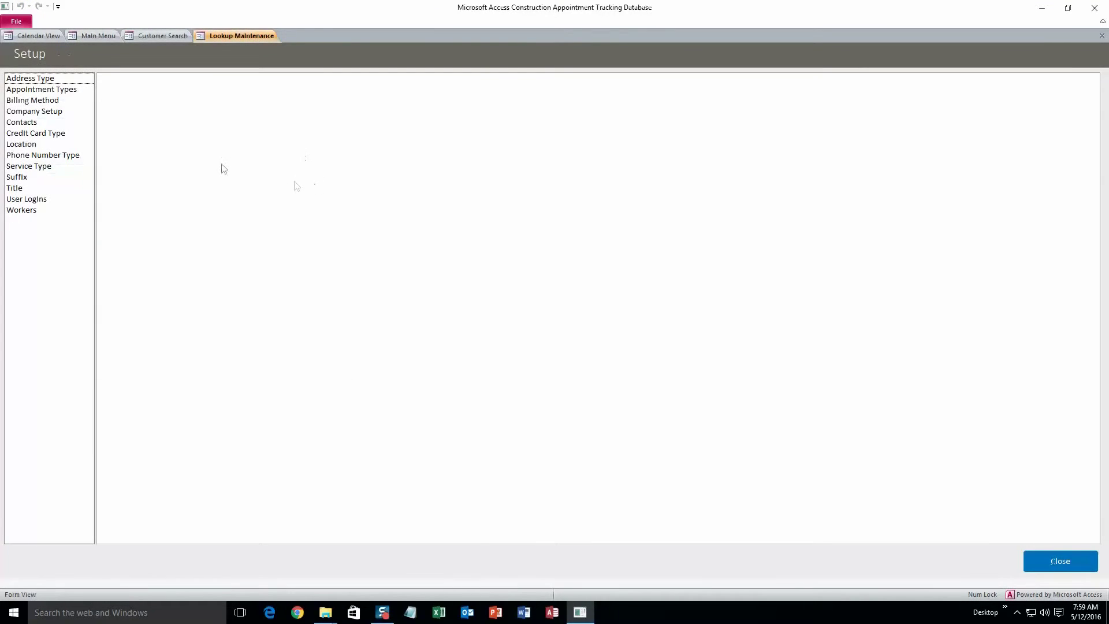
{"action": "left_click", "coordinate": [180, 38]}
{"action": "left_click", "coordinate": [101, 35]}
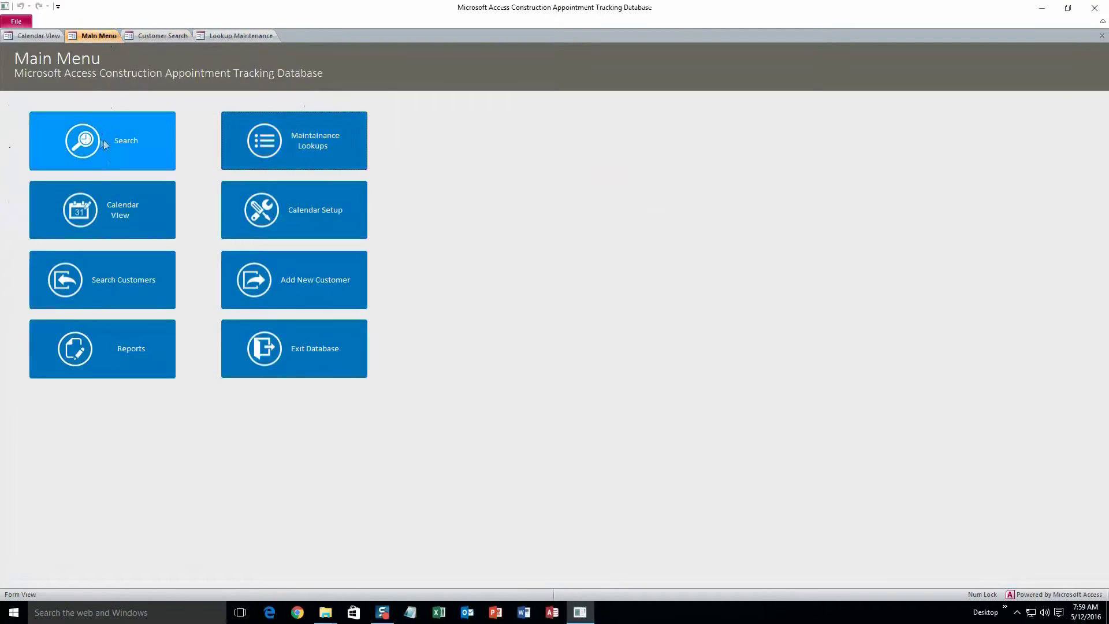
{"action": "left_click", "coordinate": [146, 220]}
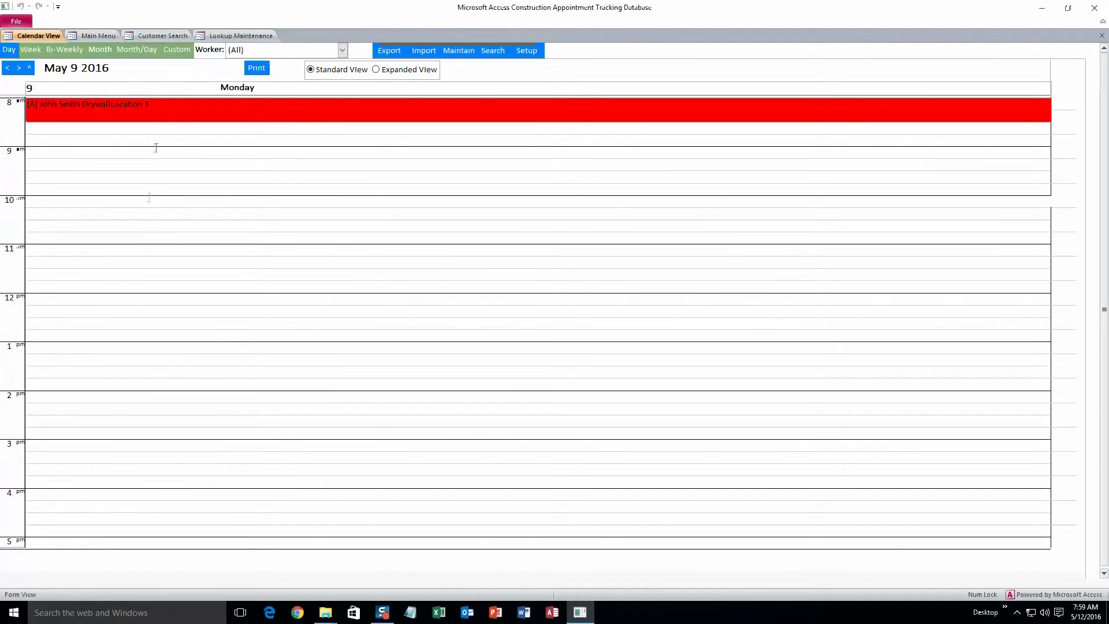
{"action": "double_click", "coordinate": [159, 110]}
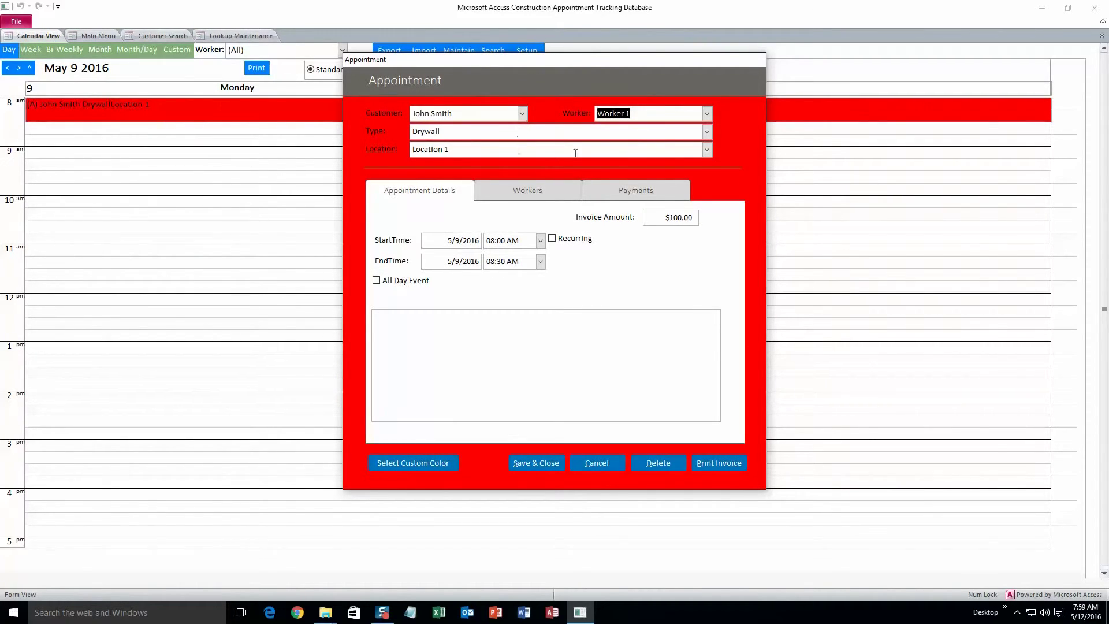
Cancel the Drywall appointment with its location left at Location 1, then return to the Main Menu
{"action": "left_click", "coordinate": [705, 151]}
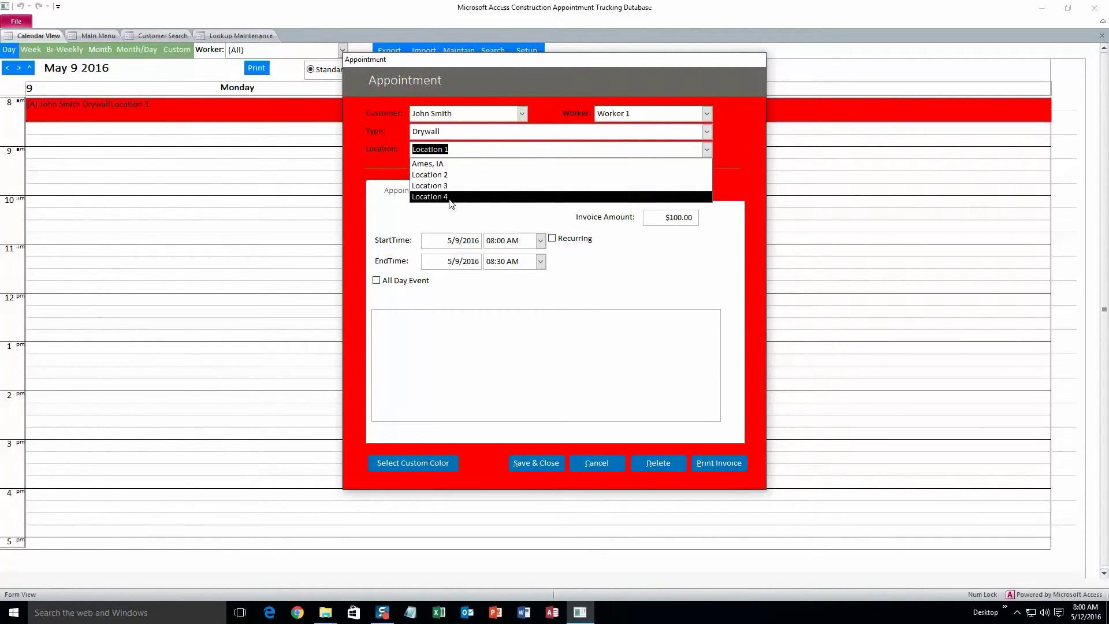
{"action": "left_click", "coordinate": [599, 395]}
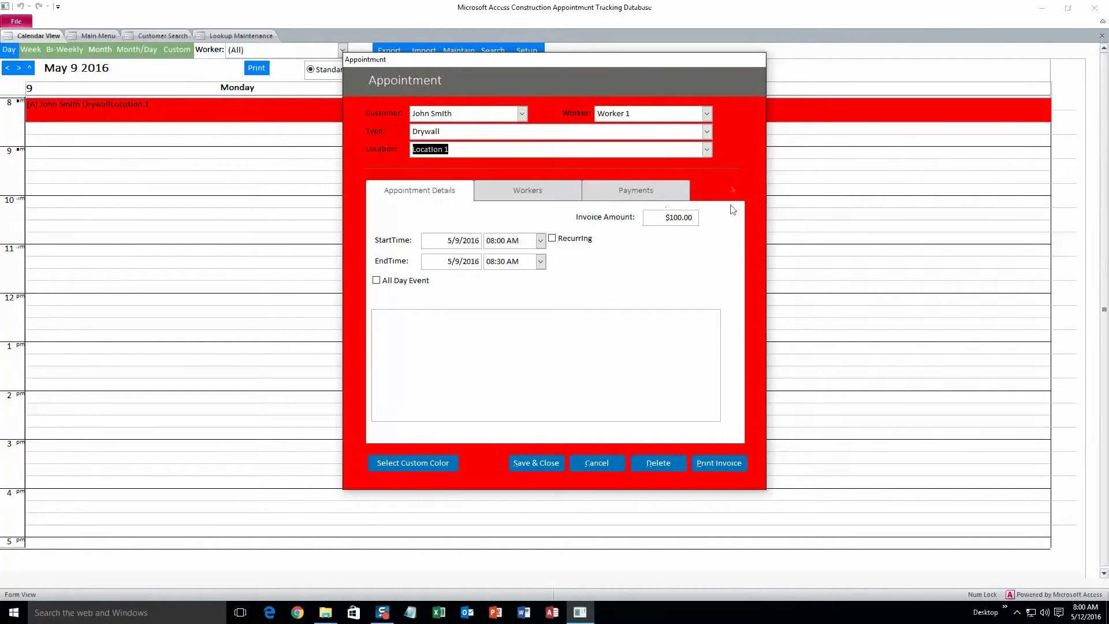
{"action": "left_click", "coordinate": [596, 462]}
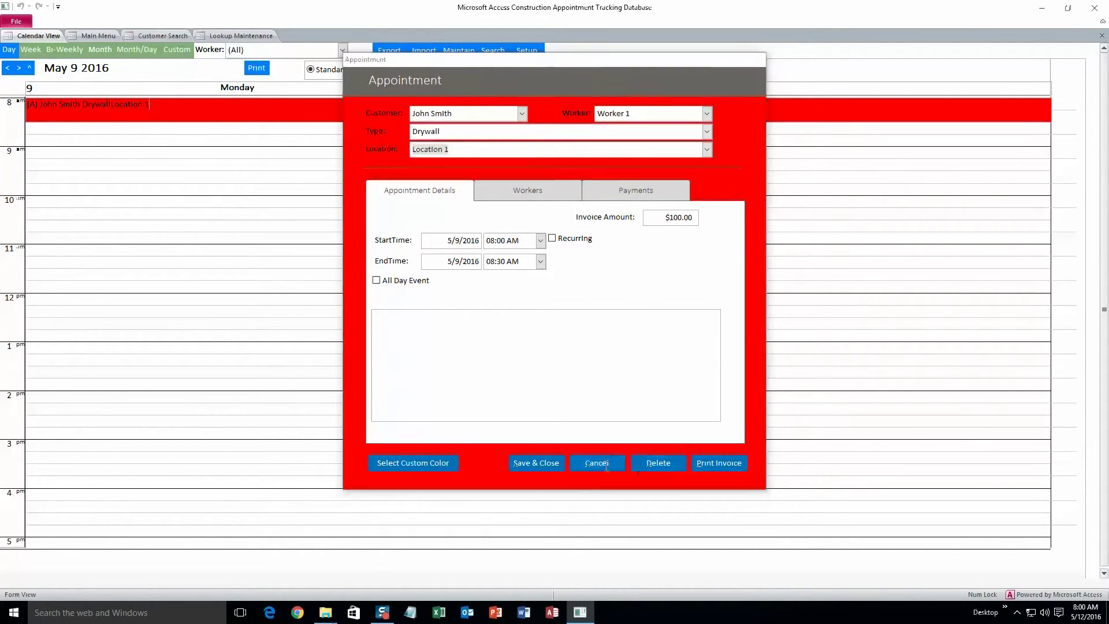
{"action": "left_click", "coordinate": [100, 37]}
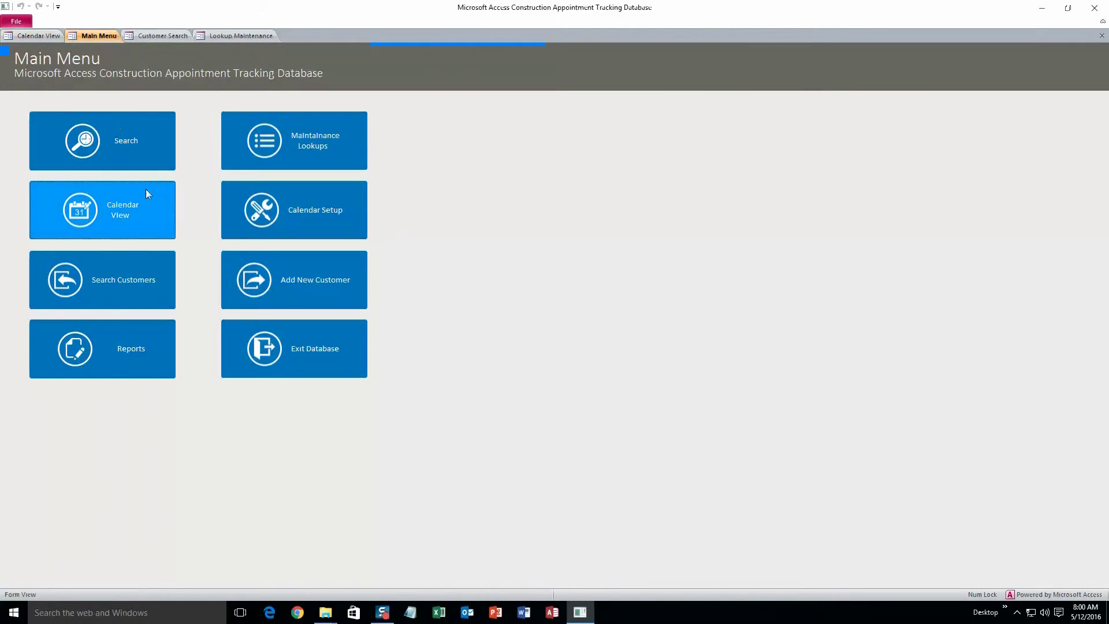
In Calendar Search, search for appointments at Ames, IA
{"action": "left_click", "coordinate": [141, 152]}
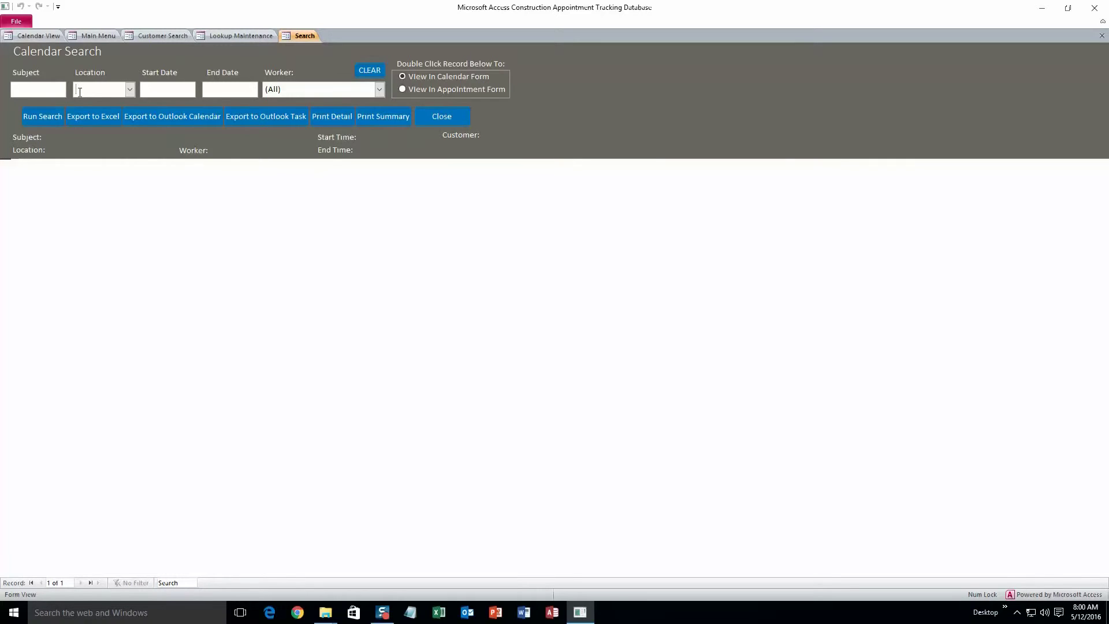
{"action": "left_click", "coordinate": [130, 89]}
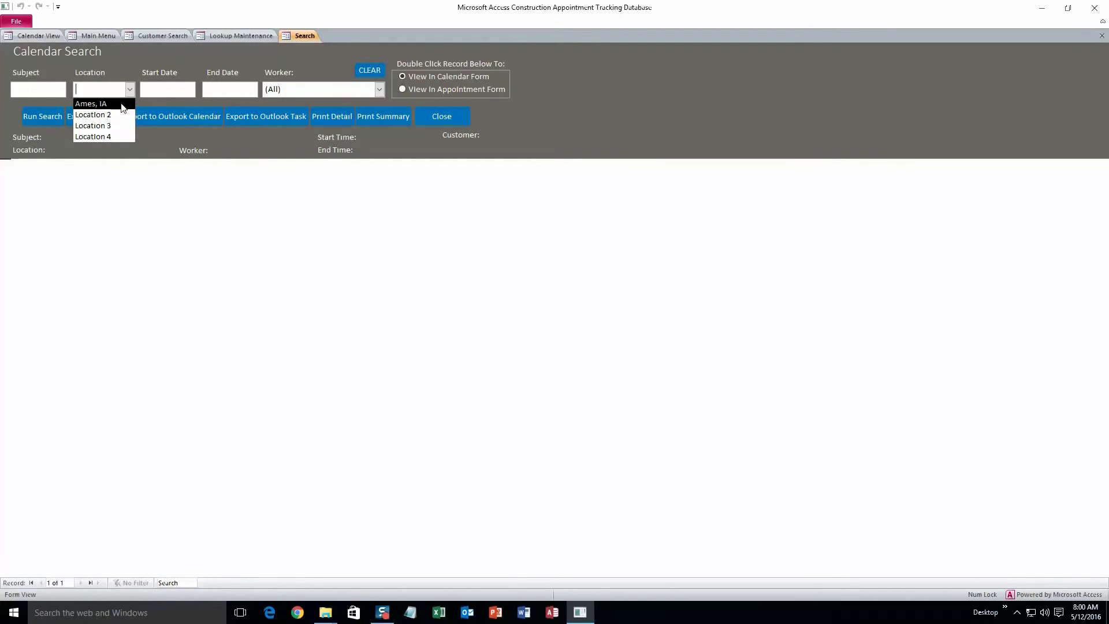
{"action": "left_click", "coordinate": [122, 105]}
{"action": "left_click", "coordinate": [55, 119]}
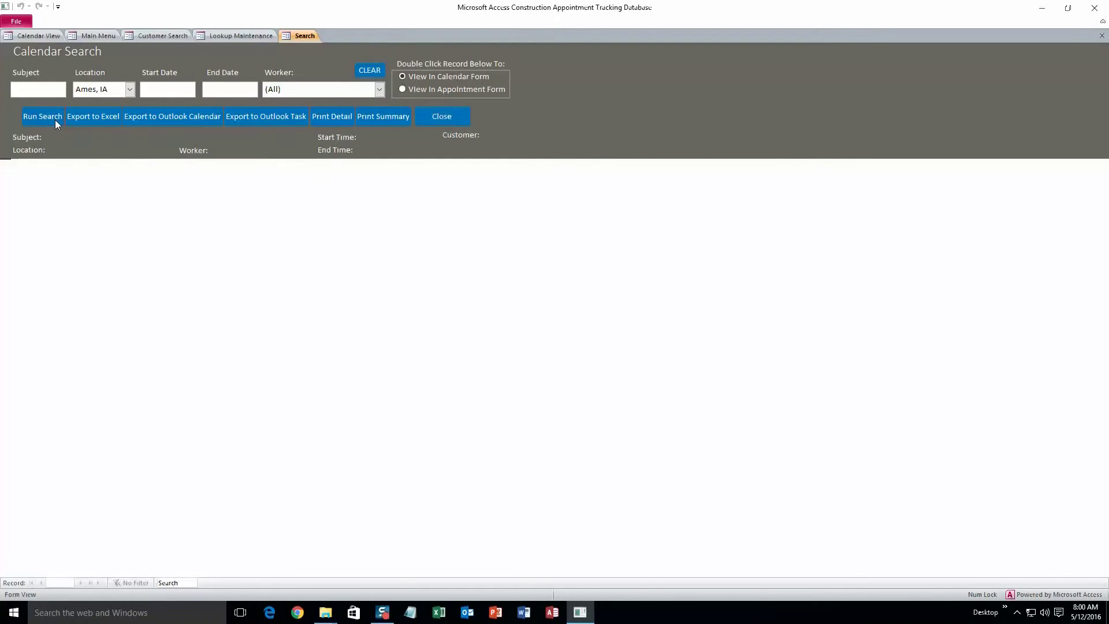
Try Location 4 and Location 2 as search locations, then switch to Calendar View
{"action": "left_click", "coordinate": [130, 90]}
{"action": "left_click", "coordinate": [106, 134]}
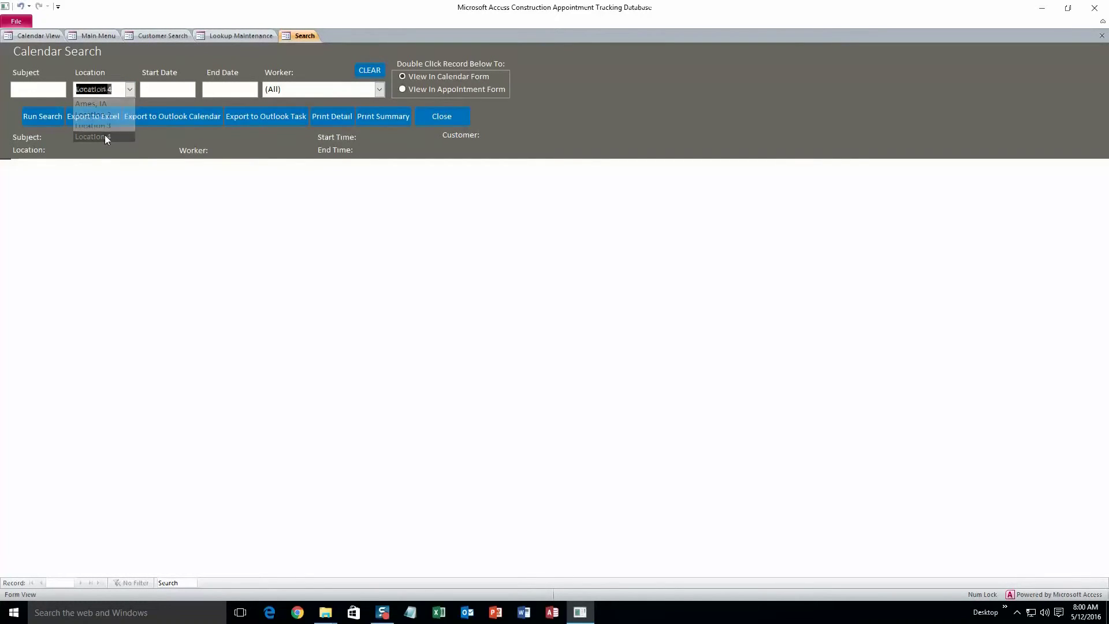
{"action": "left_click", "coordinate": [130, 90]}
{"action": "left_click", "coordinate": [95, 115]}
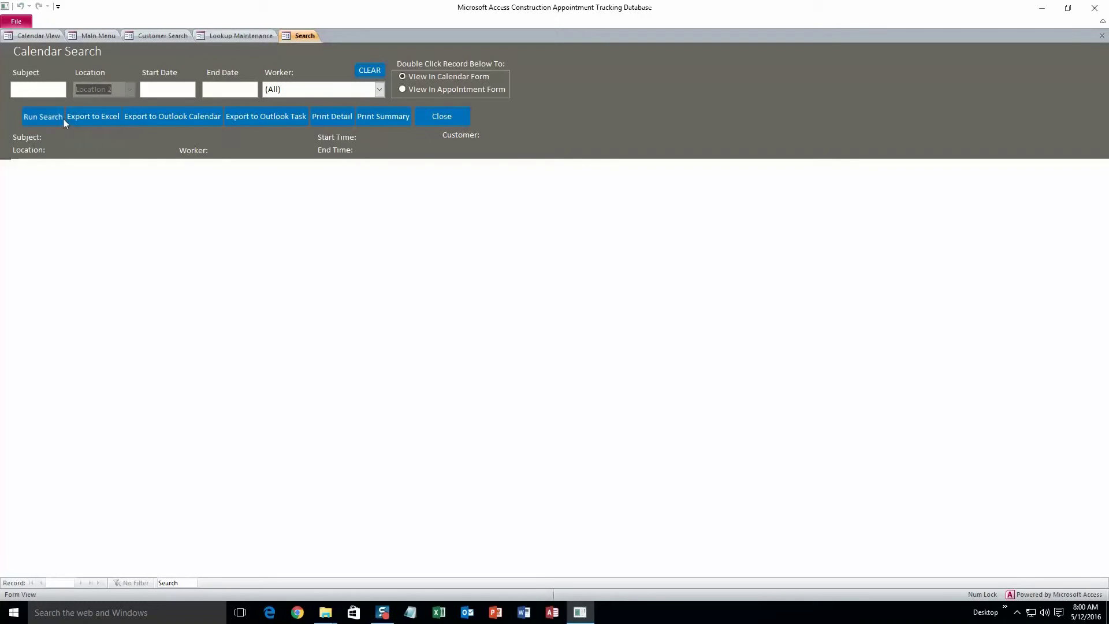
{"action": "left_click", "coordinate": [130, 90]}
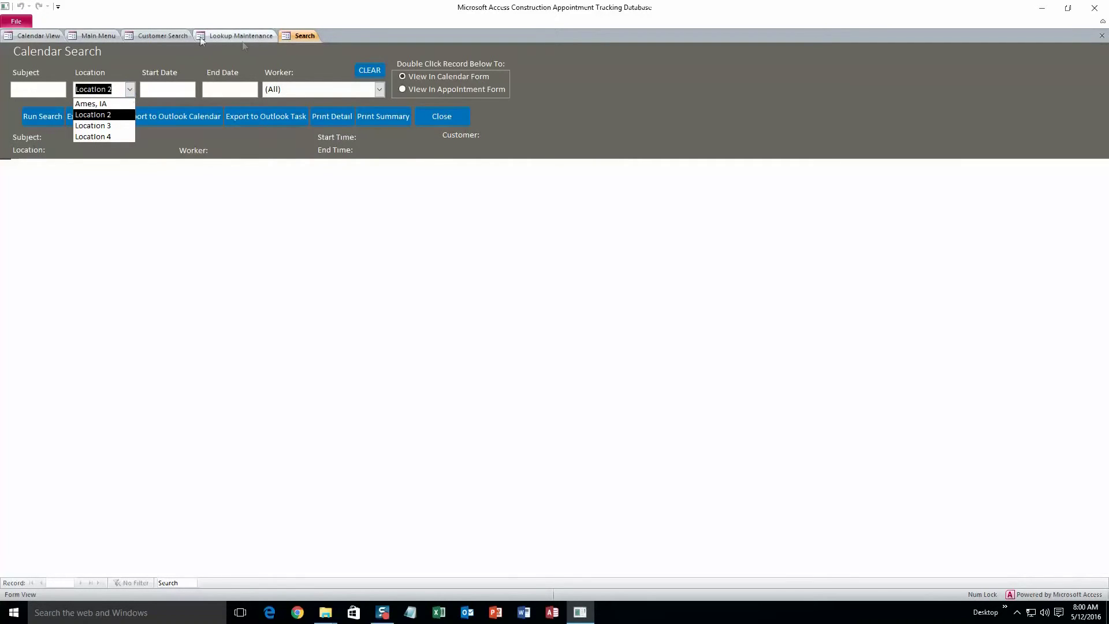
{"action": "left_click", "coordinate": [38, 35]}
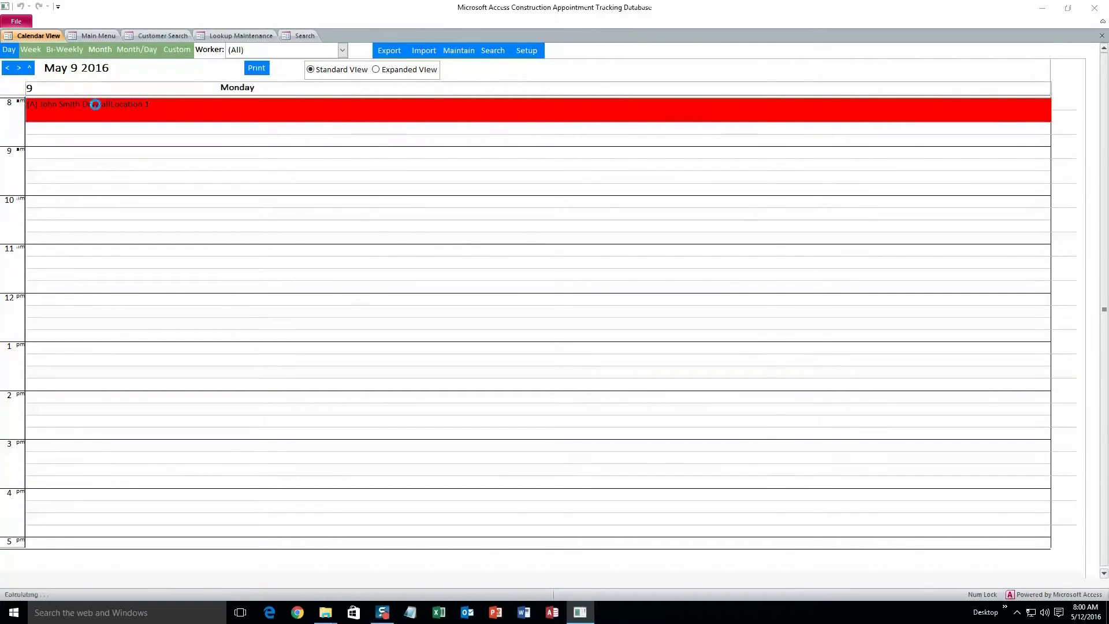
Set the May 9, 8 AM Drywall appointment's Location to Ames, IA, save and close it
{"action": "double_click", "coordinate": [96, 104]}
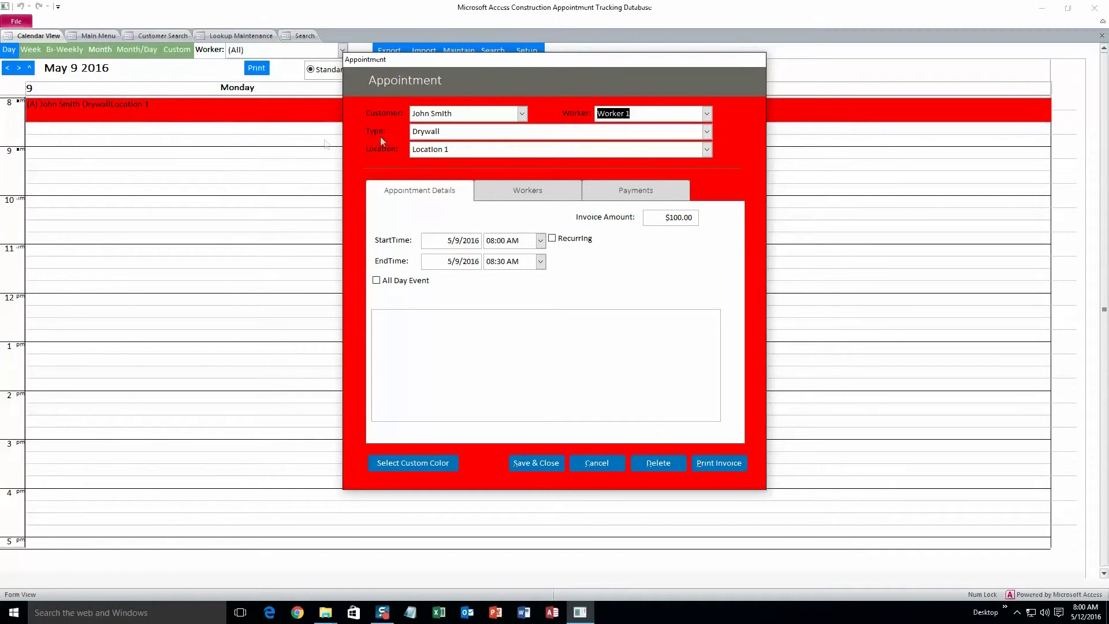
{"action": "left_click", "coordinate": [706, 150]}
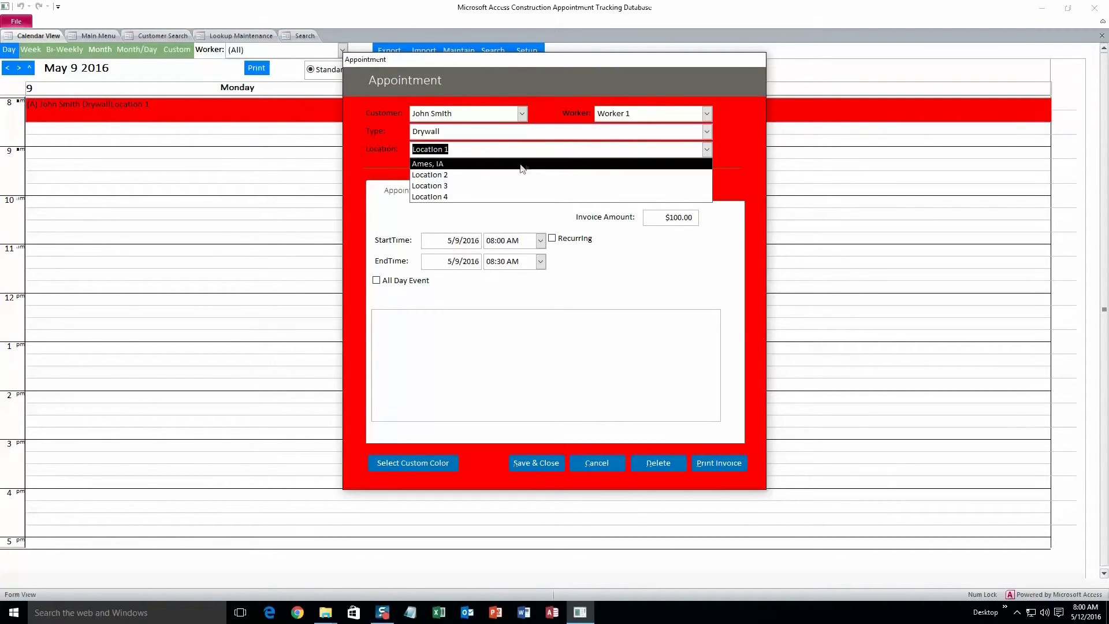
{"action": "left_click", "coordinate": [522, 165]}
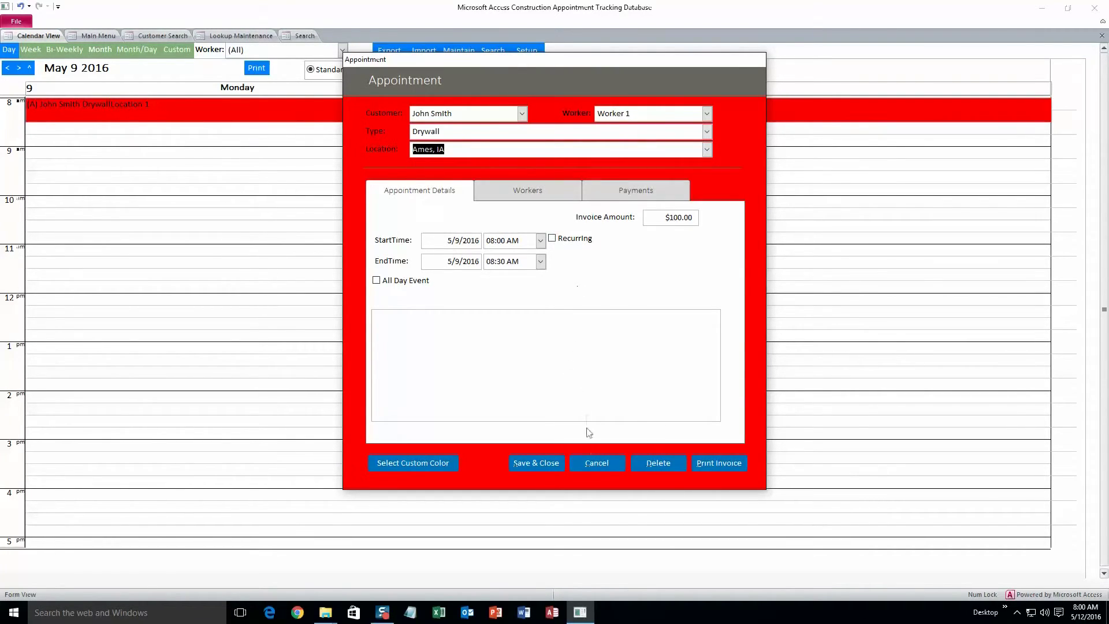
{"action": "left_click", "coordinate": [556, 462]}
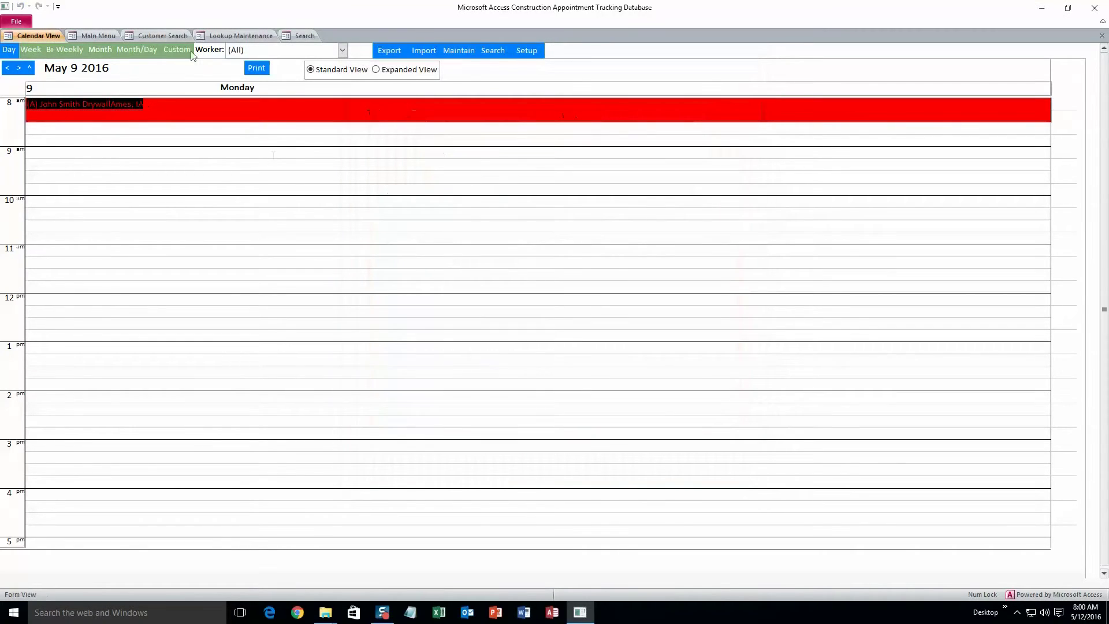
{"action": "left_click", "coordinate": [106, 36]}
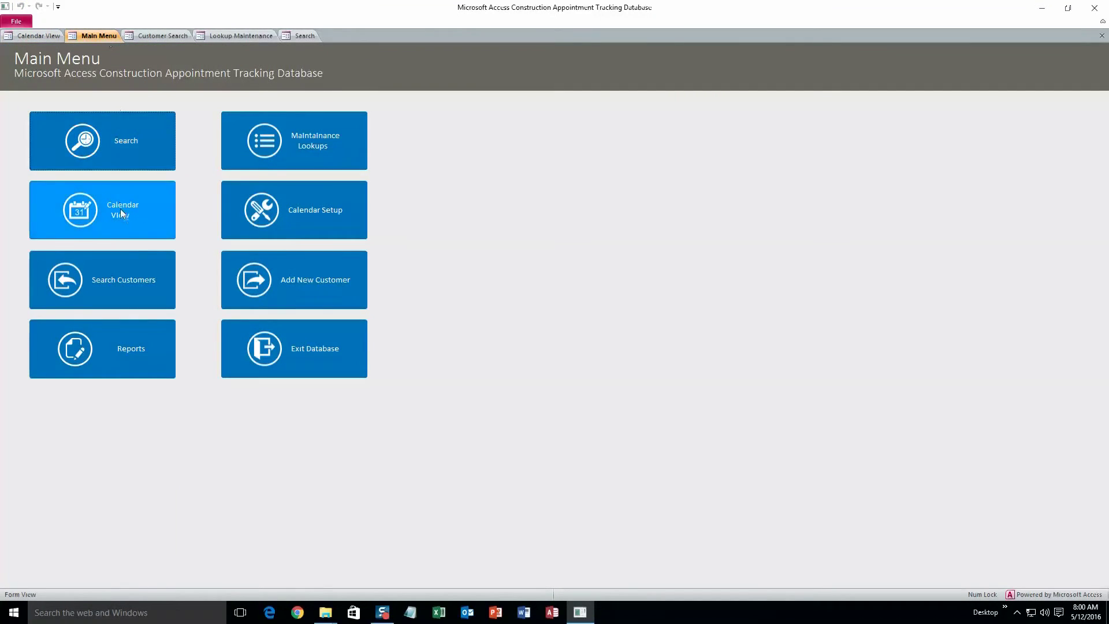
Run a Calendar Search for location Ames, IA, returning the 5/9/2016 8:00–8:30 AM Drywall appointment
{"action": "left_click", "coordinate": [143, 151]}
{"action": "left_click", "coordinate": [130, 90]}
{"action": "left_click", "coordinate": [124, 102]}
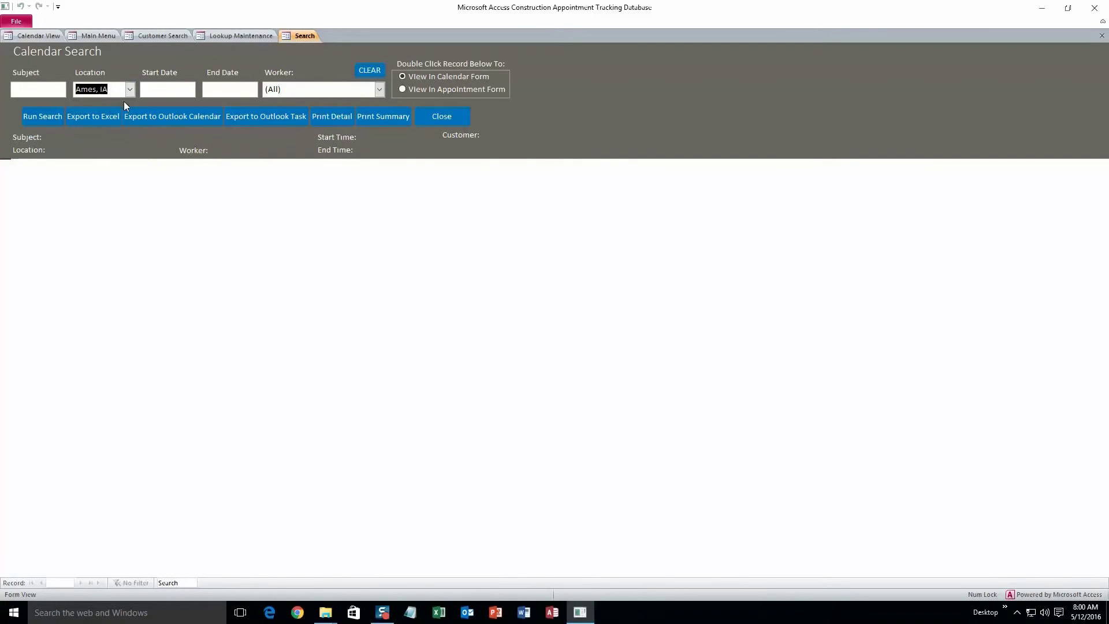
{"action": "left_click", "coordinate": [56, 119]}
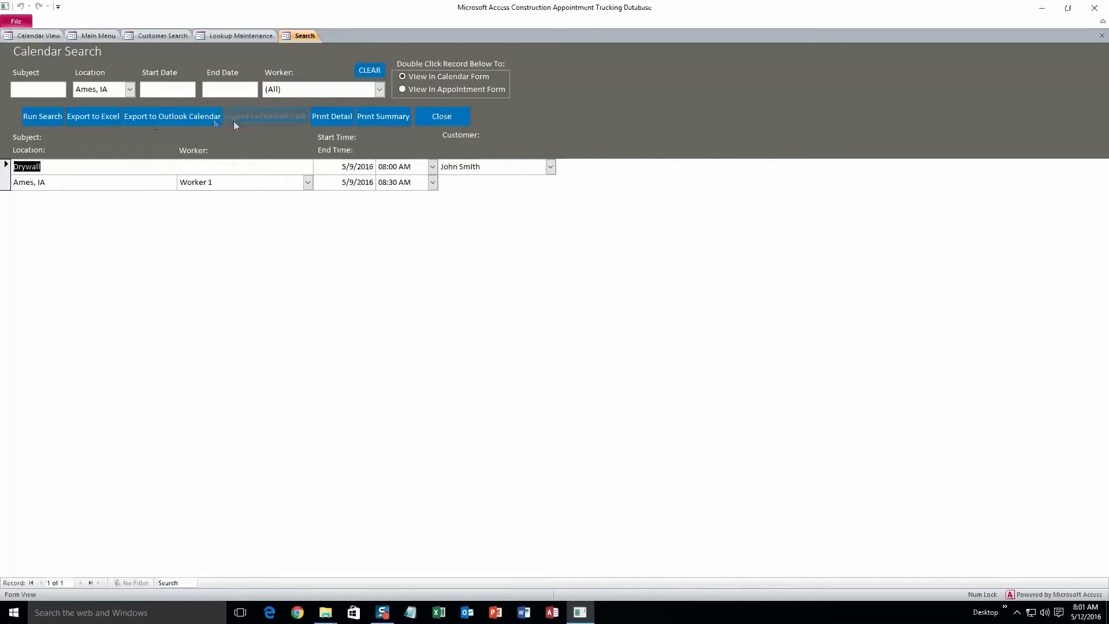
Preview the Print Detail and Print Summary reports of the Ames, IA search results
{"action": "left_click", "coordinate": [338, 120]}
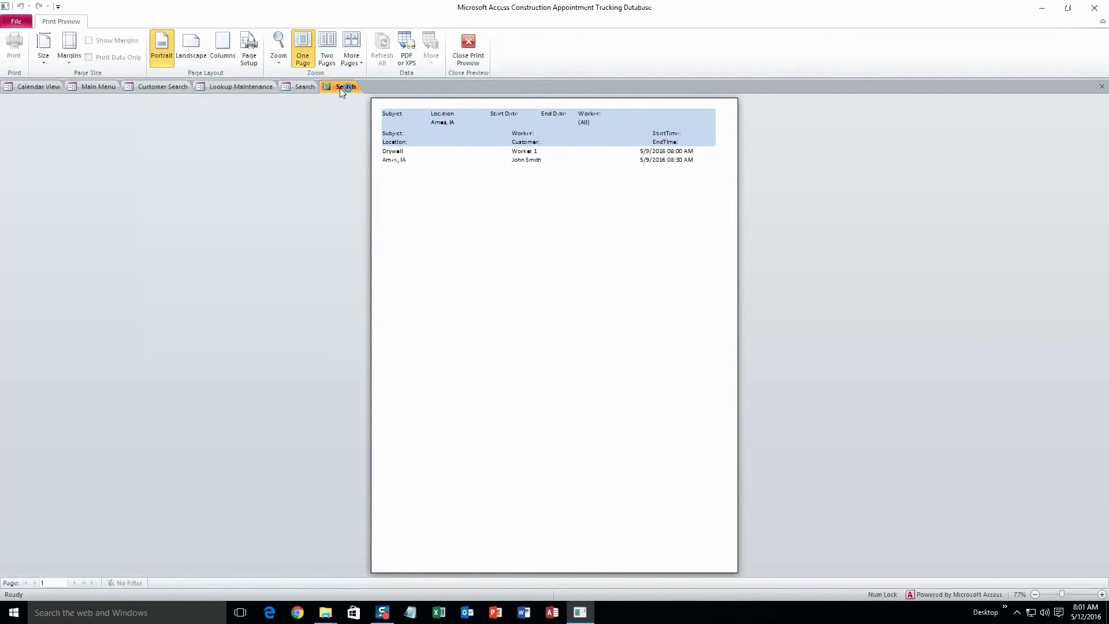
{"action": "left_click", "coordinate": [468, 49]}
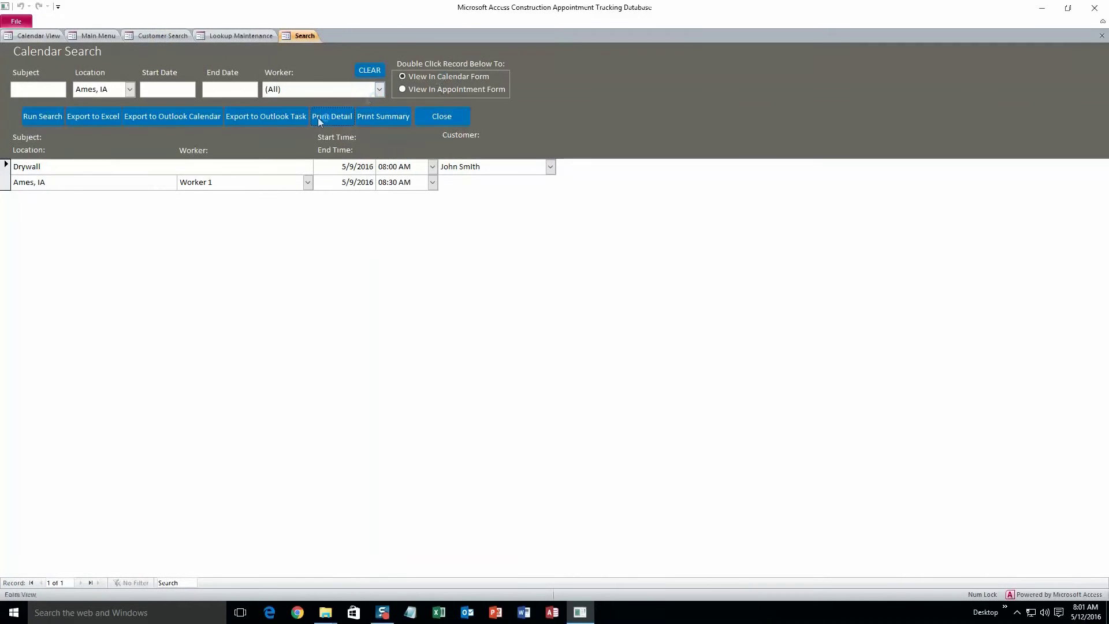
{"action": "left_click", "coordinate": [366, 117]}
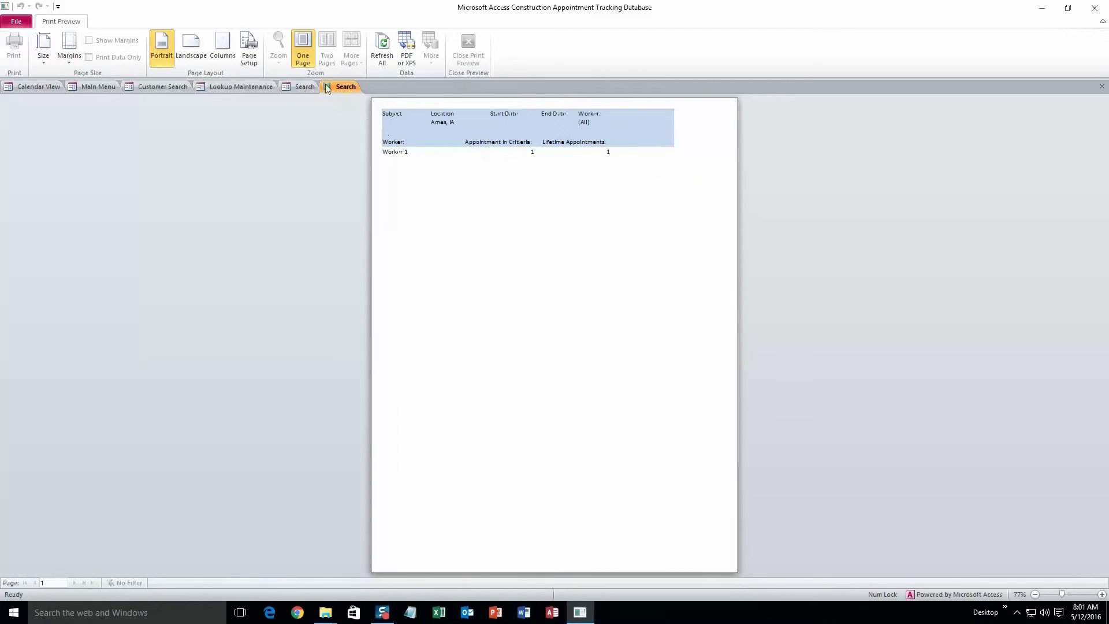
Return to the Main Menu and open General Setup's Calendar Options
{"action": "left_click", "coordinate": [235, 88]}
{"action": "left_click", "coordinate": [163, 34]}
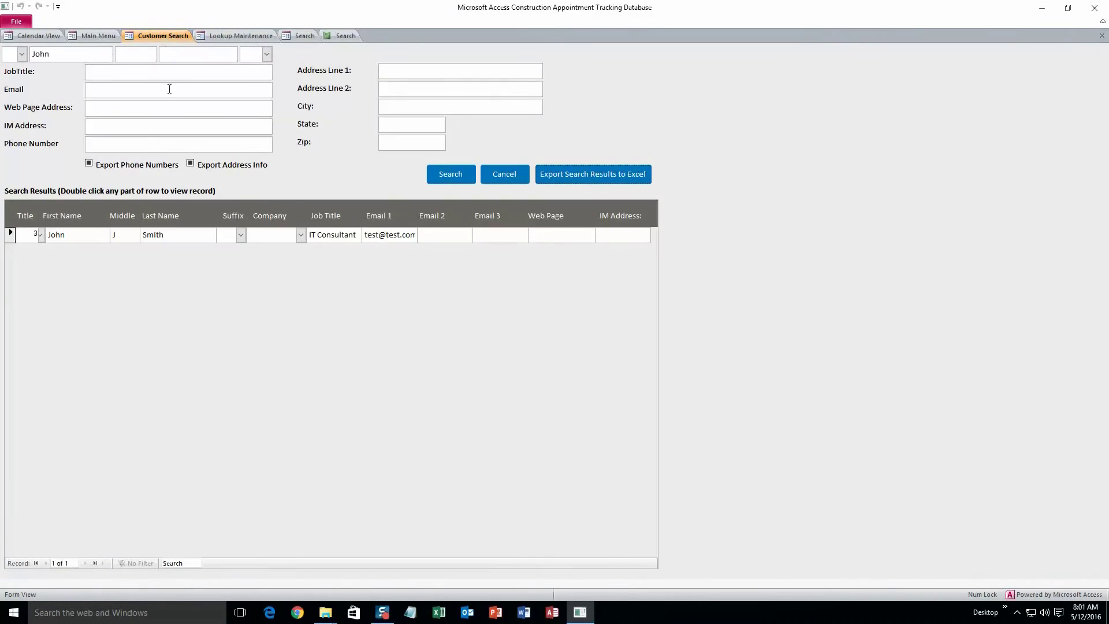
{"action": "left_click", "coordinate": [109, 37]}
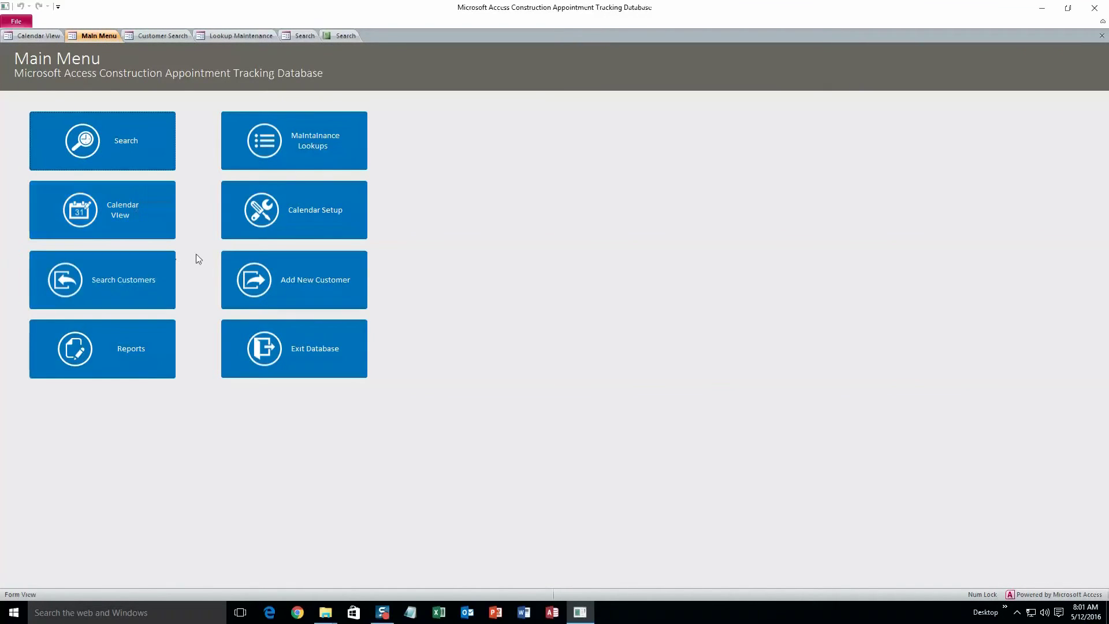
{"action": "left_click", "coordinate": [282, 226]}
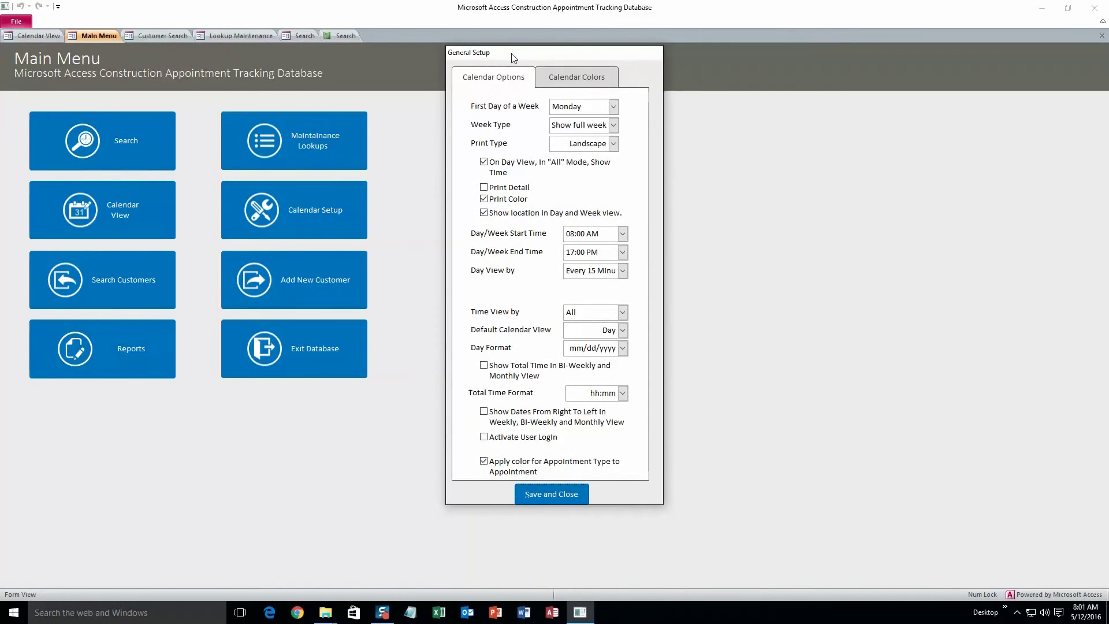
{"action": "left_click_drag", "start_coordinate": [511, 56], "coordinate": [462, 51]}
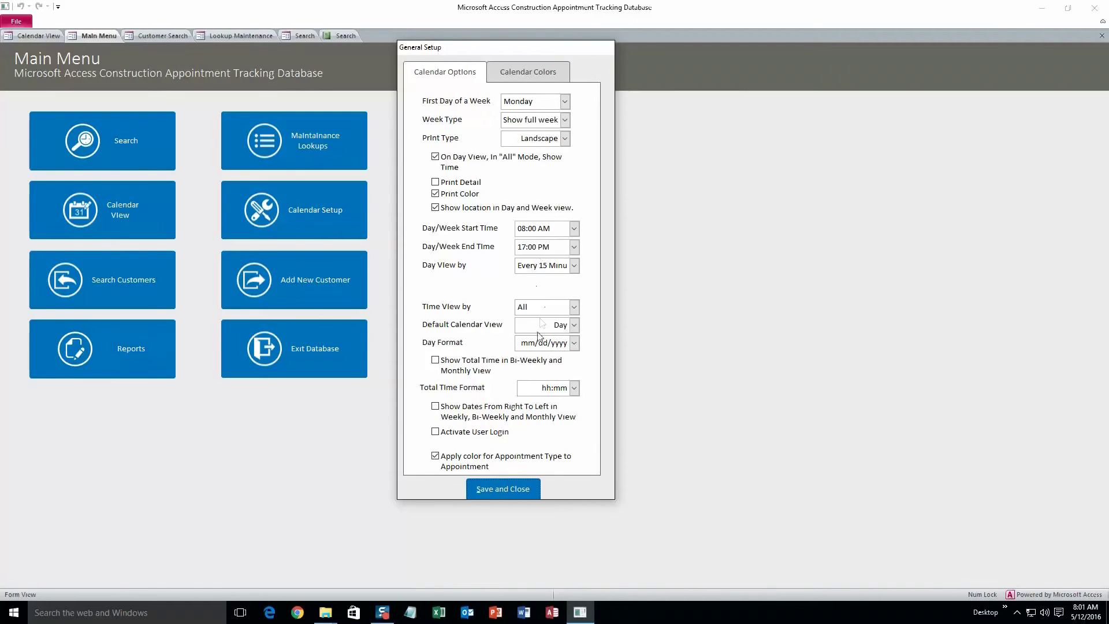
{"action": "left_click", "coordinate": [527, 72]}
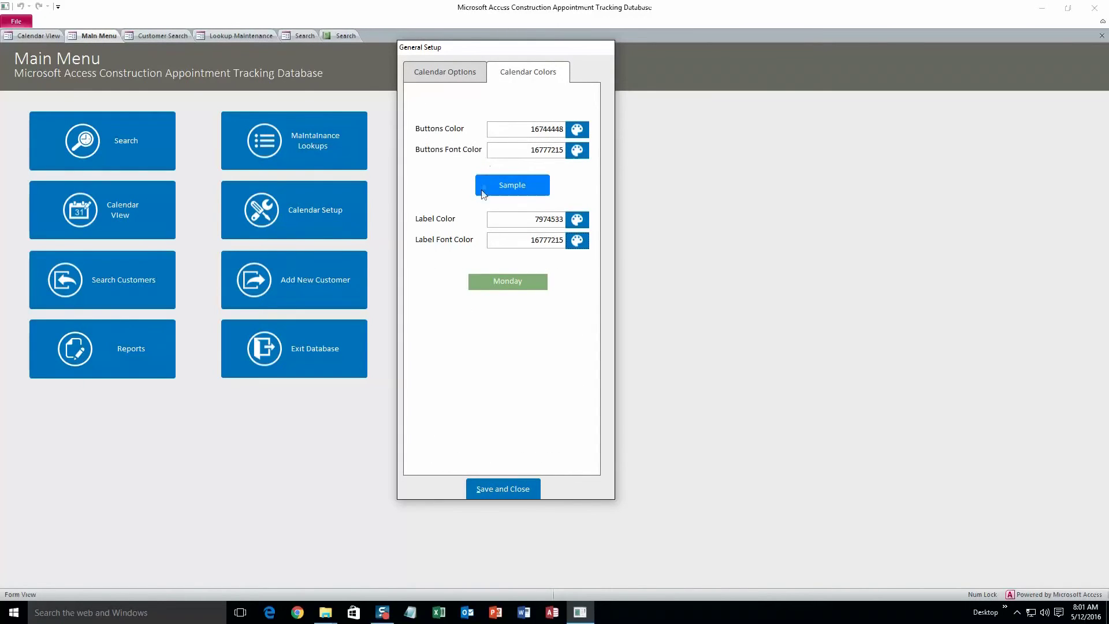
{"action": "left_click", "coordinate": [508, 489]}
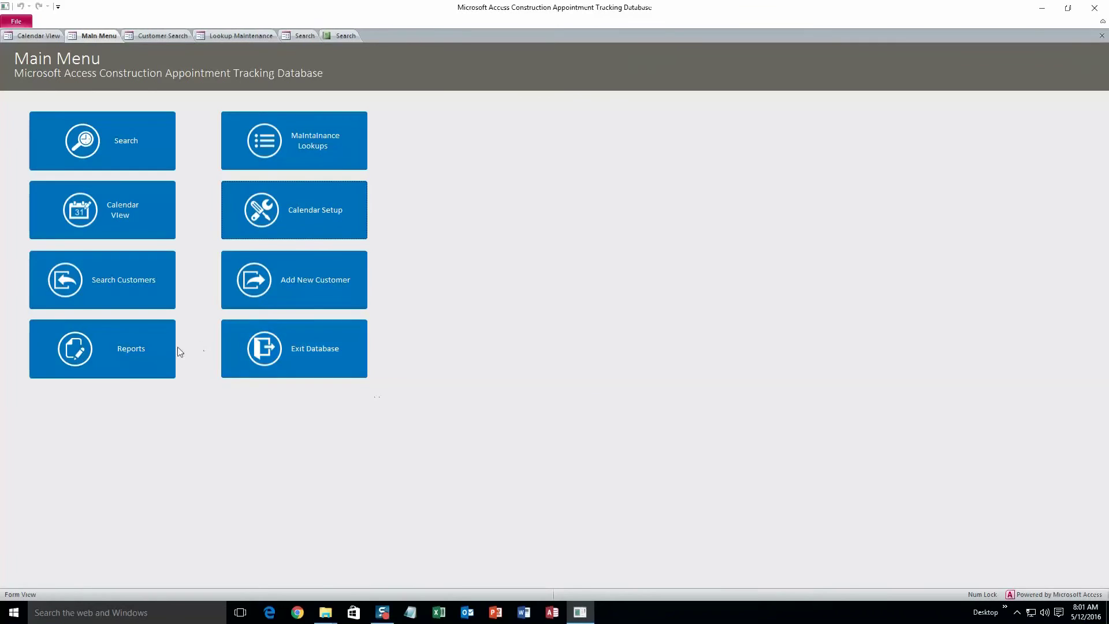
{"action": "left_click", "coordinate": [127, 352]}
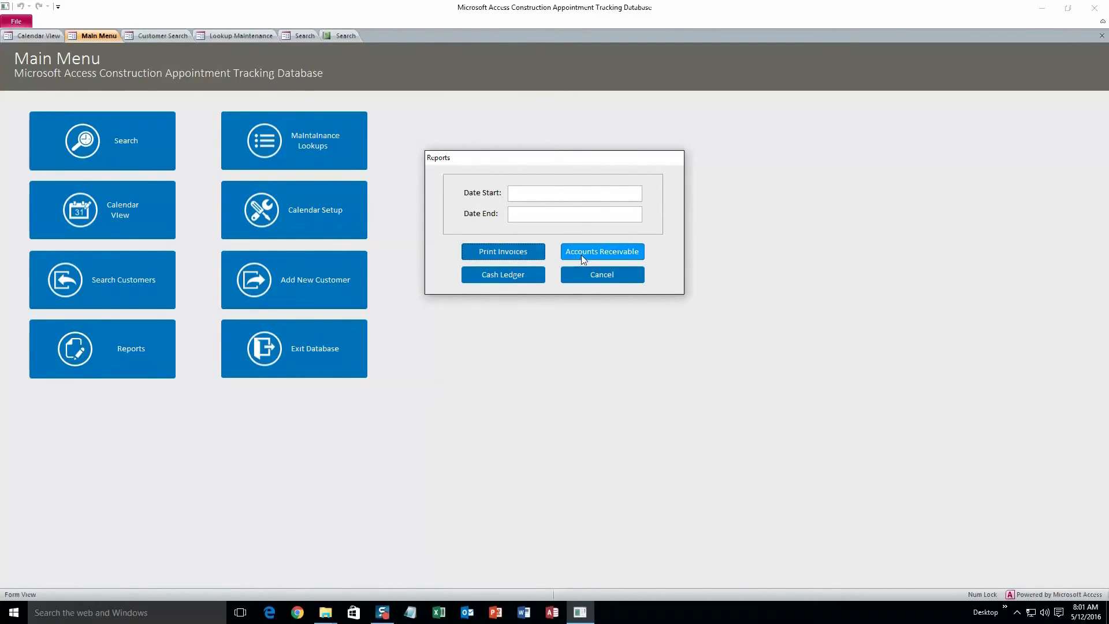
{"action": "left_click", "coordinate": [553, 197]}
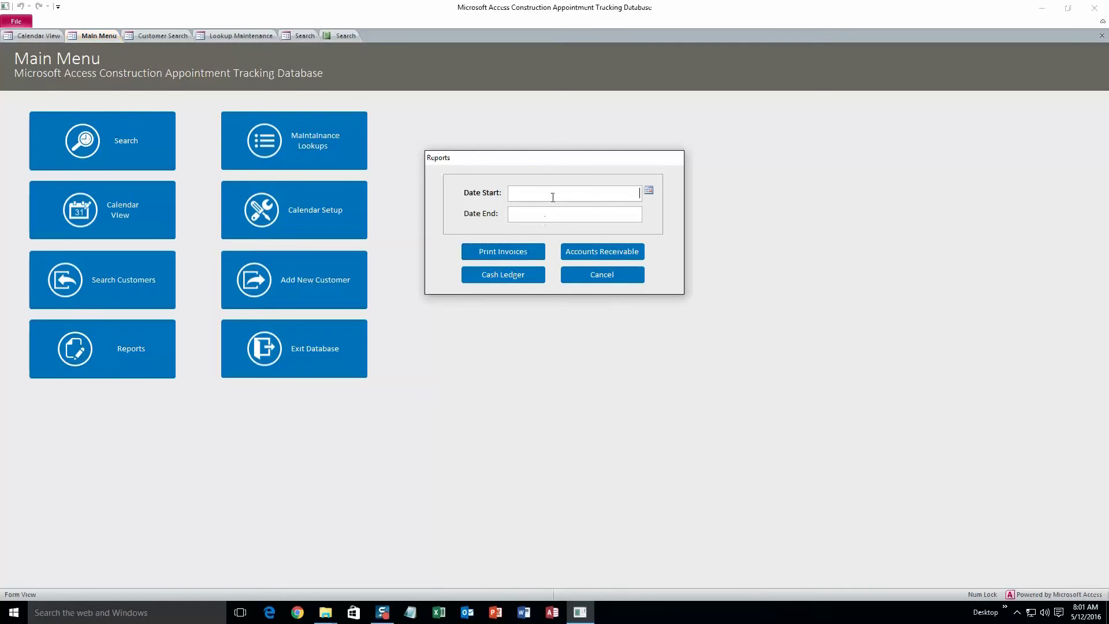
{"action": "left_click", "coordinate": [648, 191]}
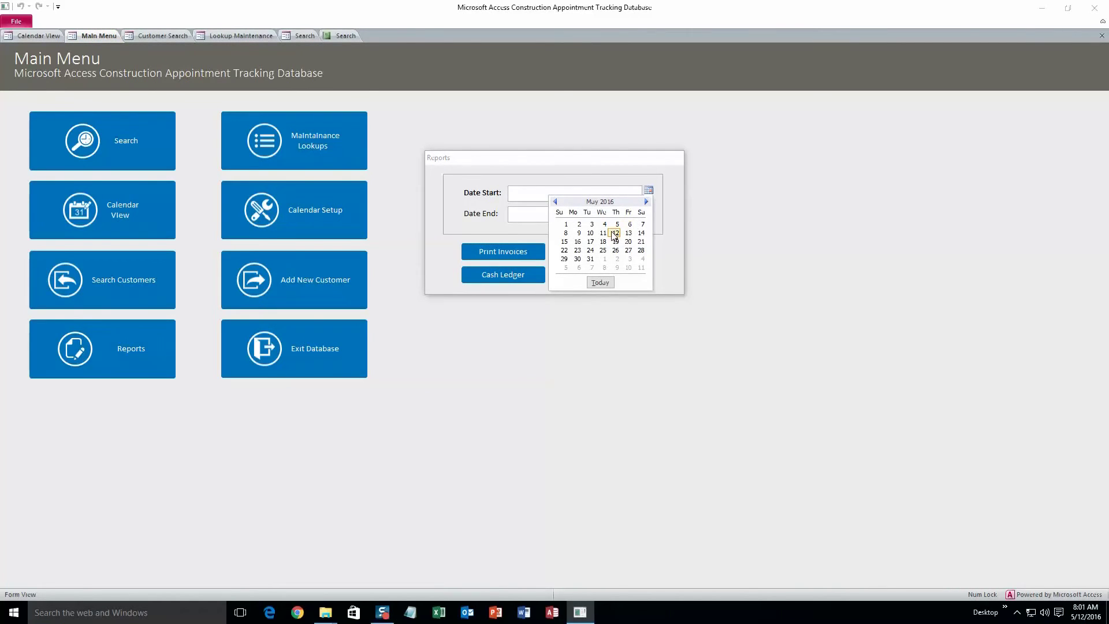
{"action": "left_click", "coordinate": [615, 233]}
{"action": "left_click", "coordinate": [648, 212]}
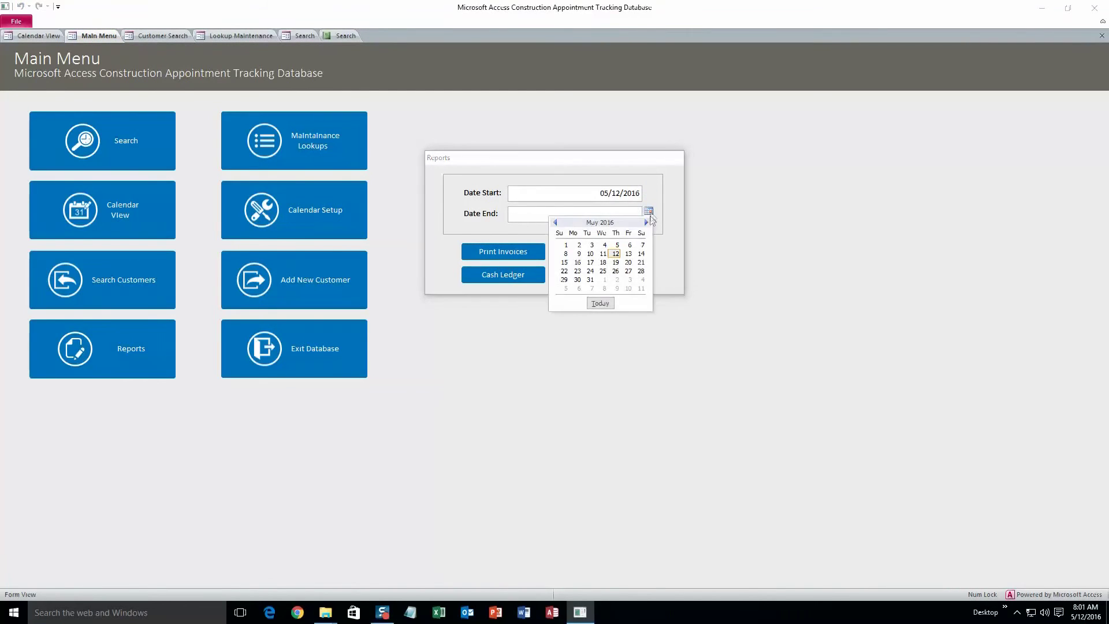
{"action": "left_click", "coordinate": [628, 262]}
{"action": "left_click", "coordinate": [528, 260]}
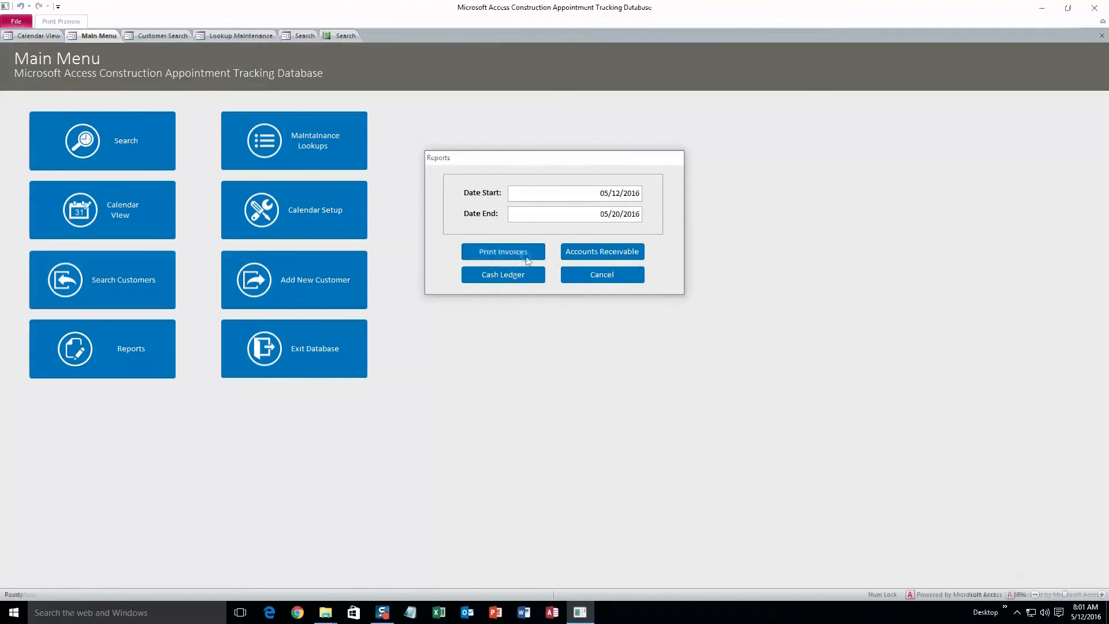
{"action": "left_click_drag", "start_coordinate": [554, 162], "coordinate": [766, 246]}
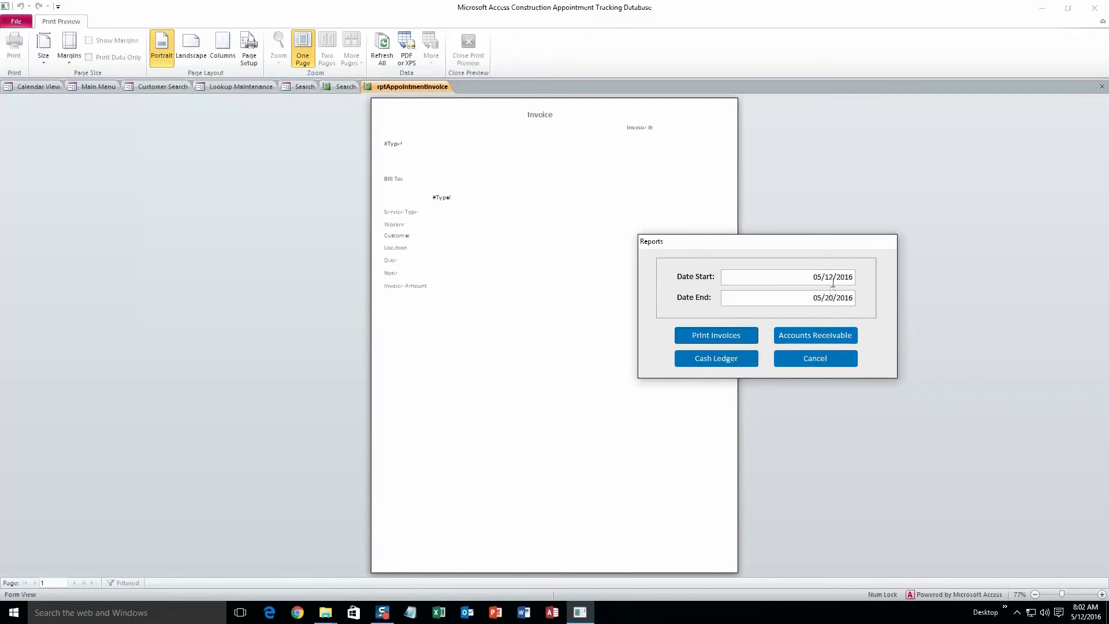
{"action": "left_click", "coordinate": [811, 364]}
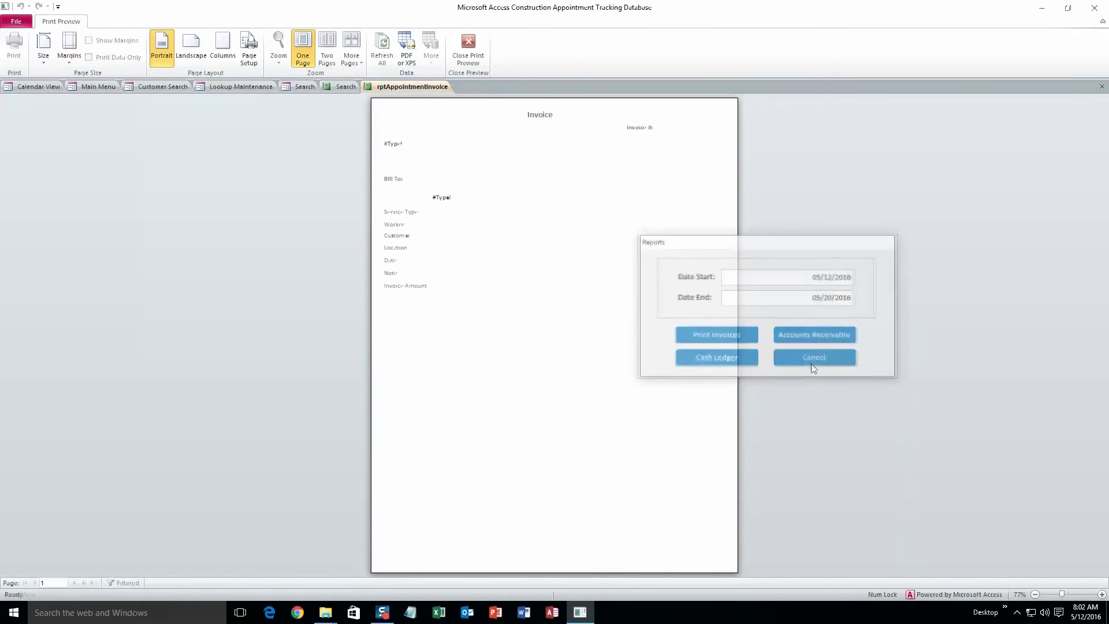
{"action": "left_click", "coordinate": [468, 55]}
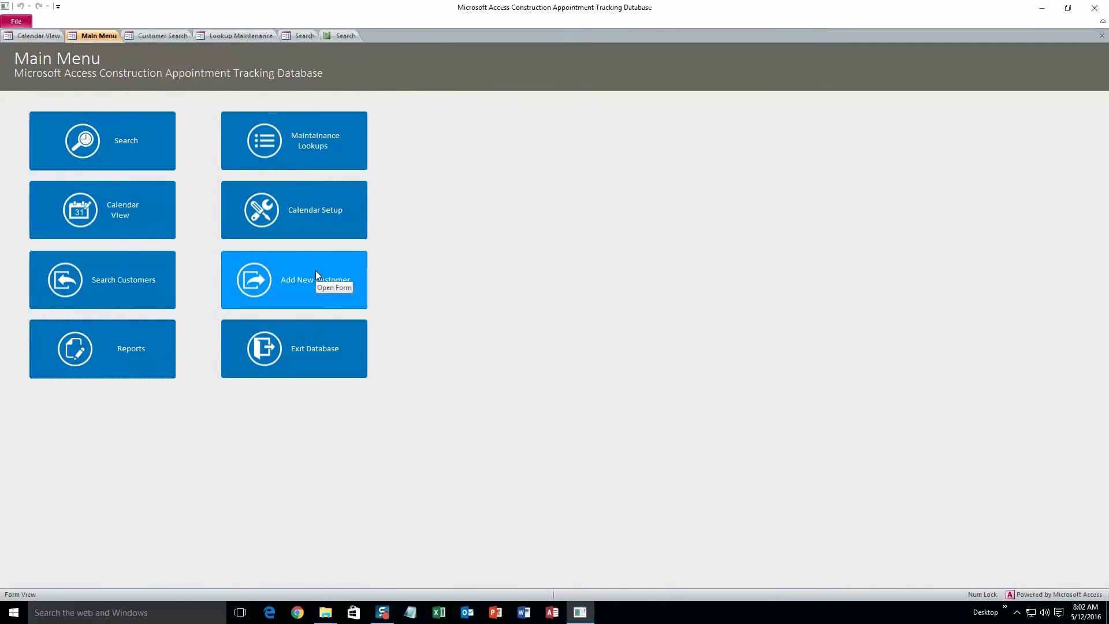